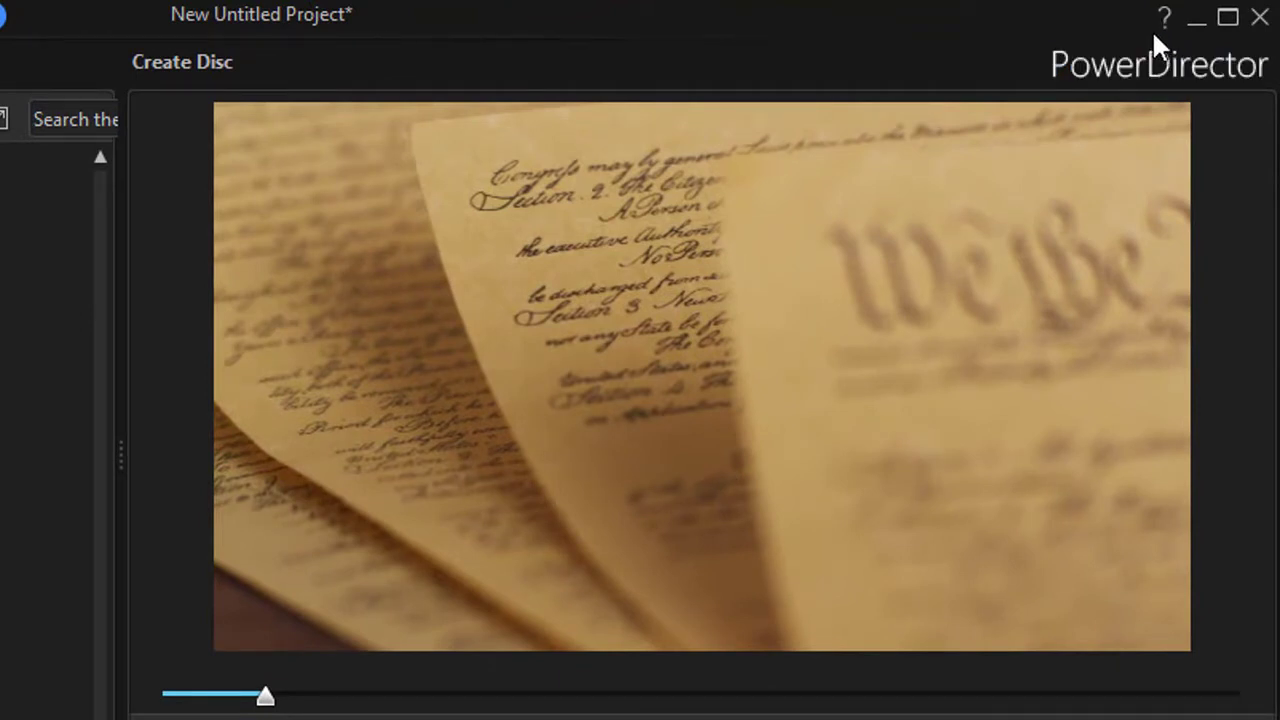
Open PowerDirector's ? help menu over the Create Disc preview.
{"action": "left_click", "coordinate": [1160, 24]}
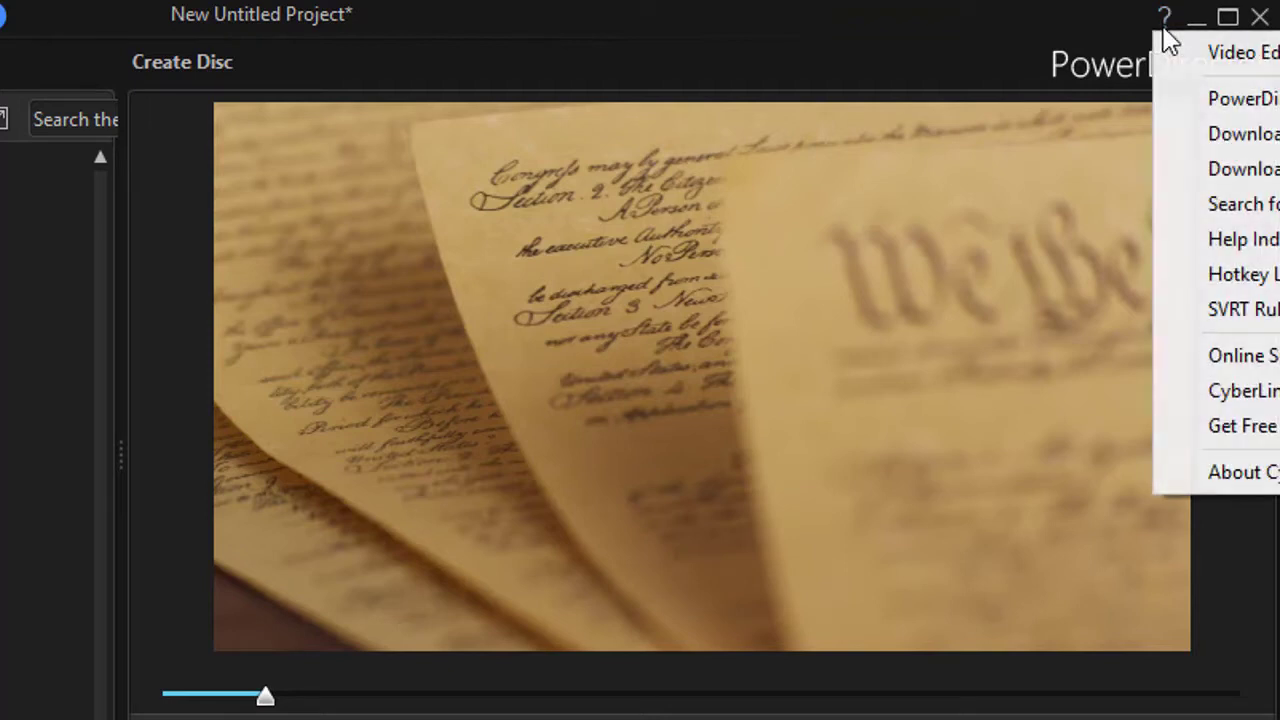
View the About CyberLink PowerDirector version info (17.0.2314.1), then close it.
{"action": "left_click", "coordinate": [1205, 483]}
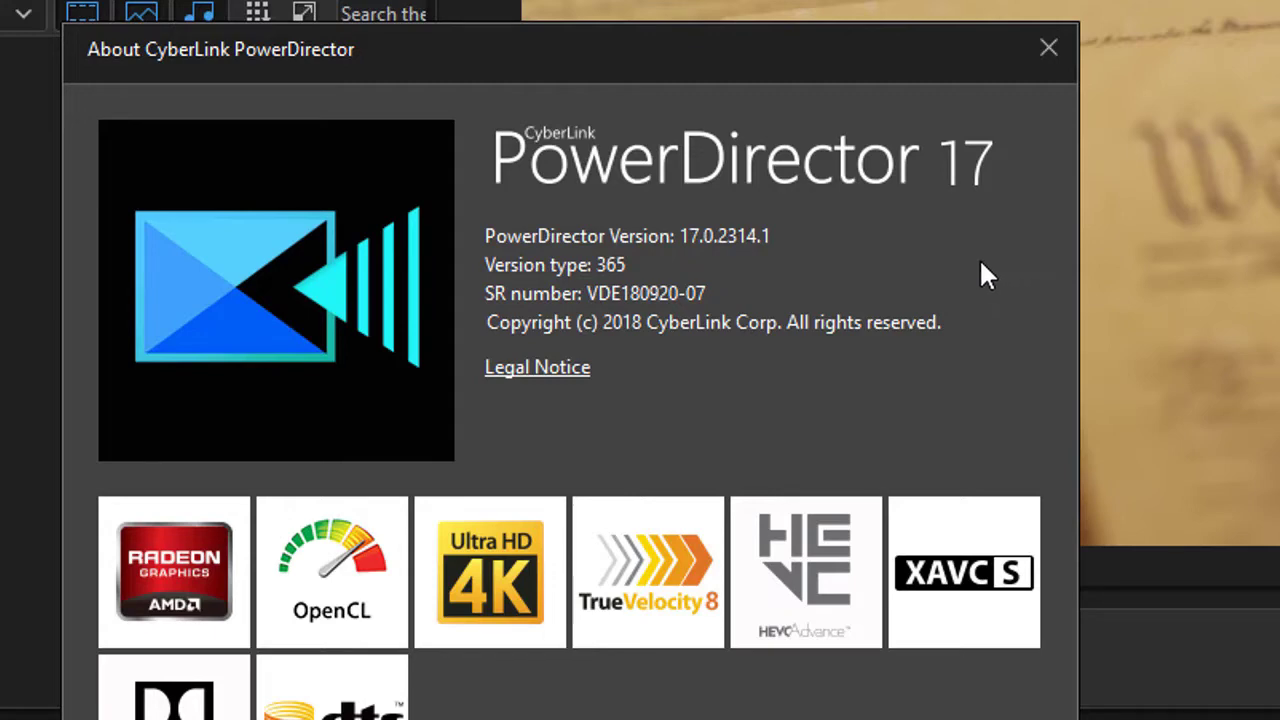
{"action": "left_click", "coordinate": [1049, 50]}
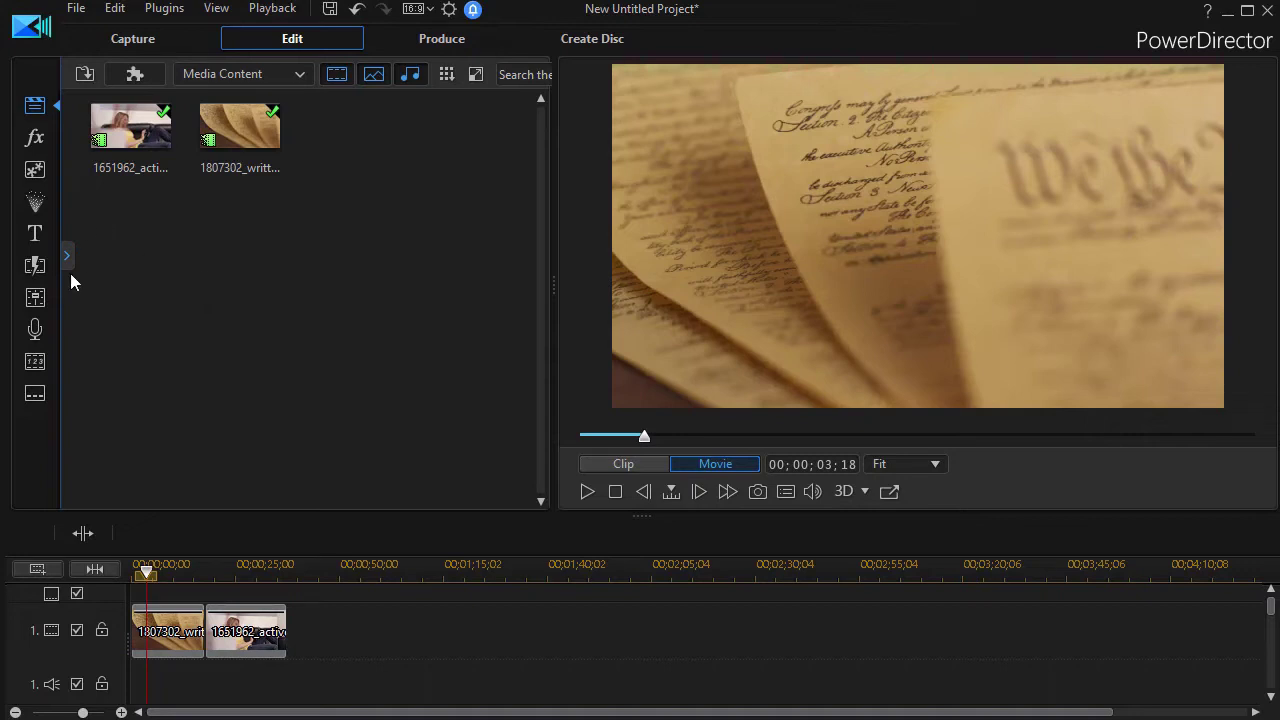
Place the proDAD Adorage Transition between the two clips and launch its stand-alone editor.
{"action": "left_click", "coordinate": [35, 266]}
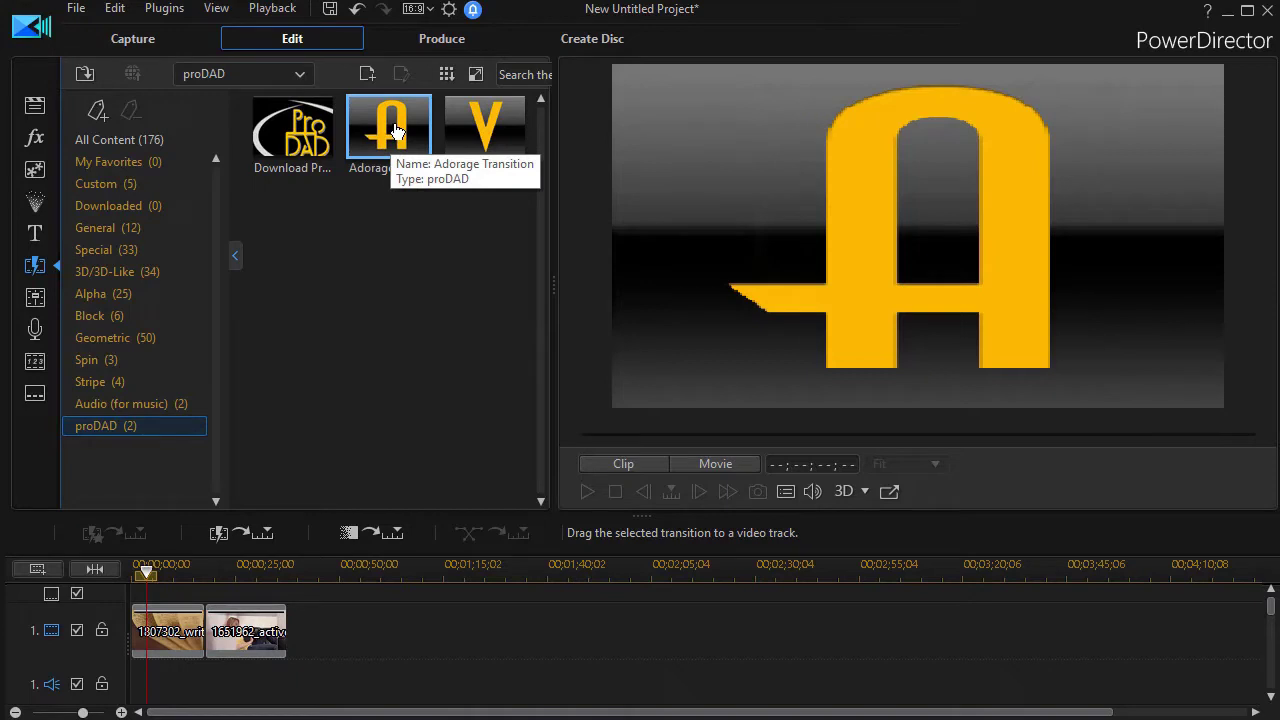
{"action": "left_click_drag", "start_coordinate": [396, 131], "coordinate": [202, 629]}
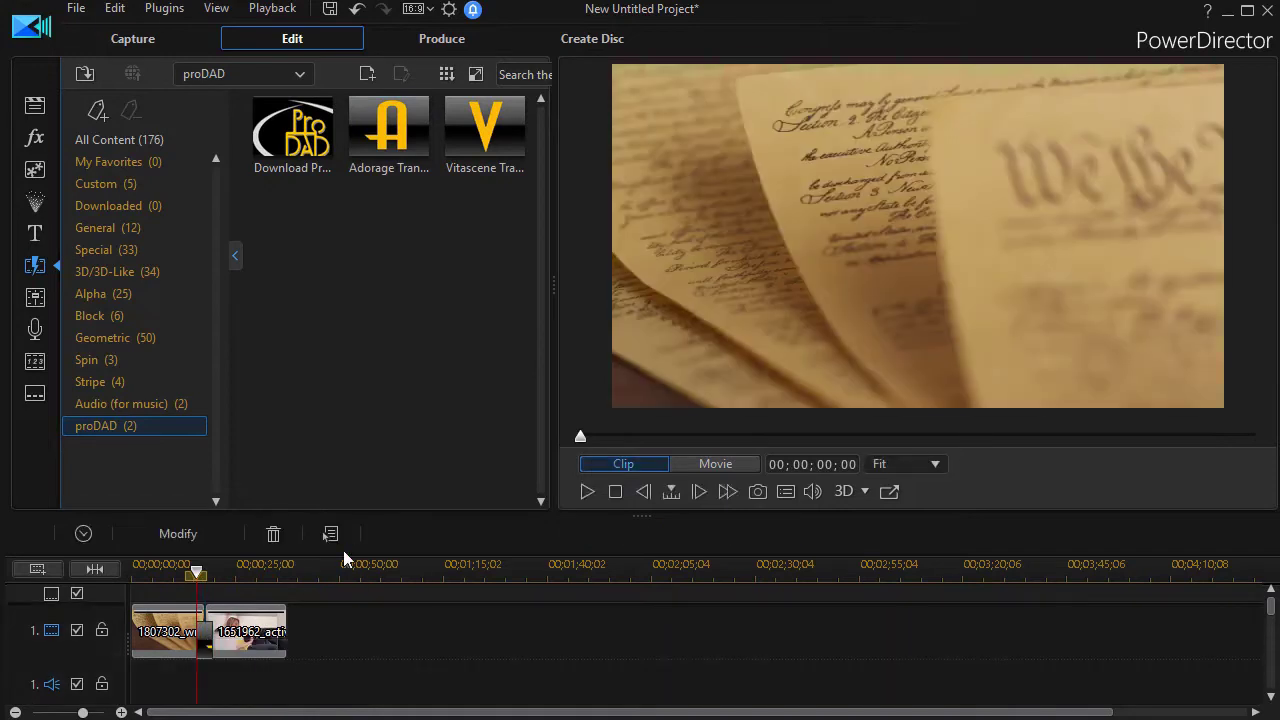
{"action": "left_click", "coordinate": [183, 536]}
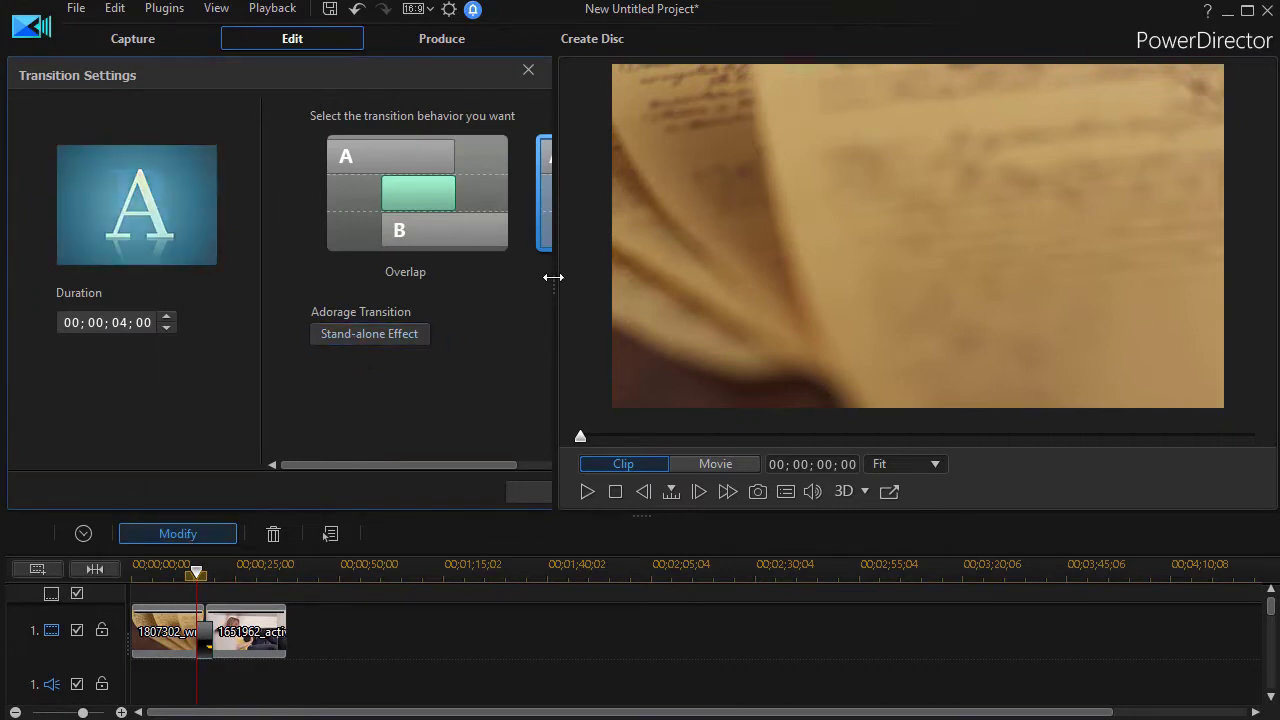
{"action": "left_click_drag", "start_coordinate": [563, 277], "coordinate": [665, 280]}
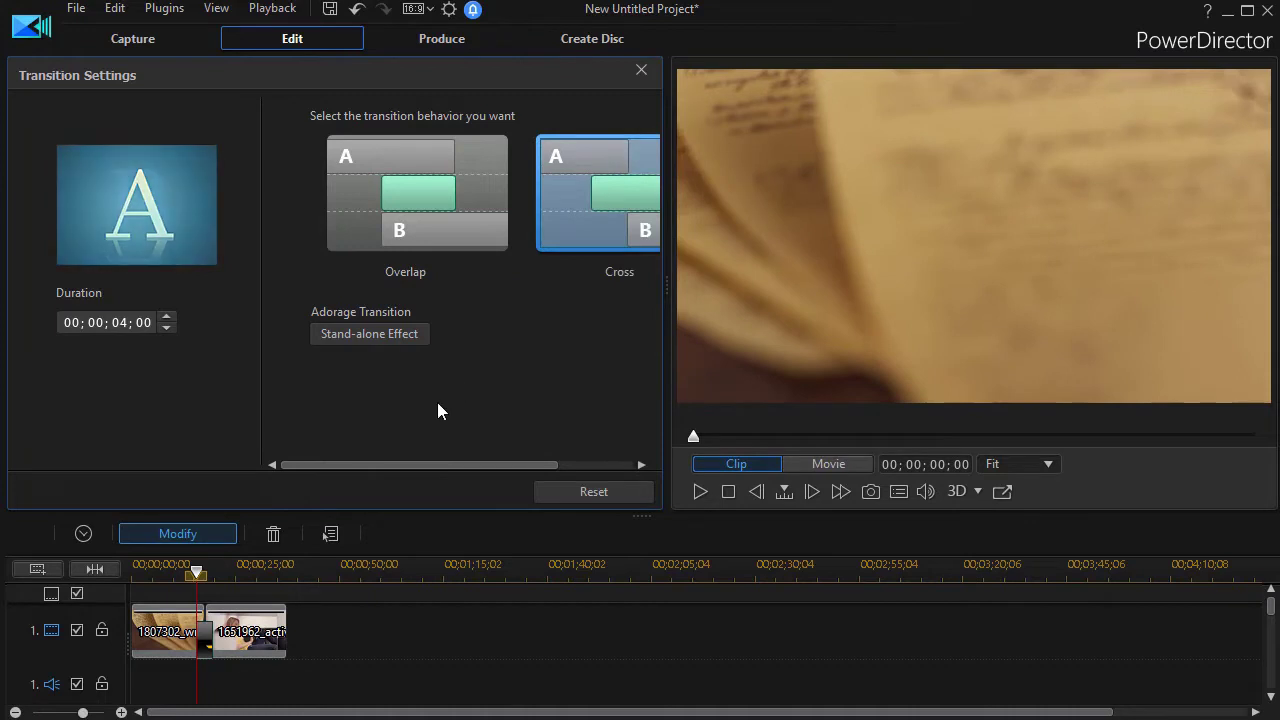
{"action": "left_click", "coordinate": [377, 336]}
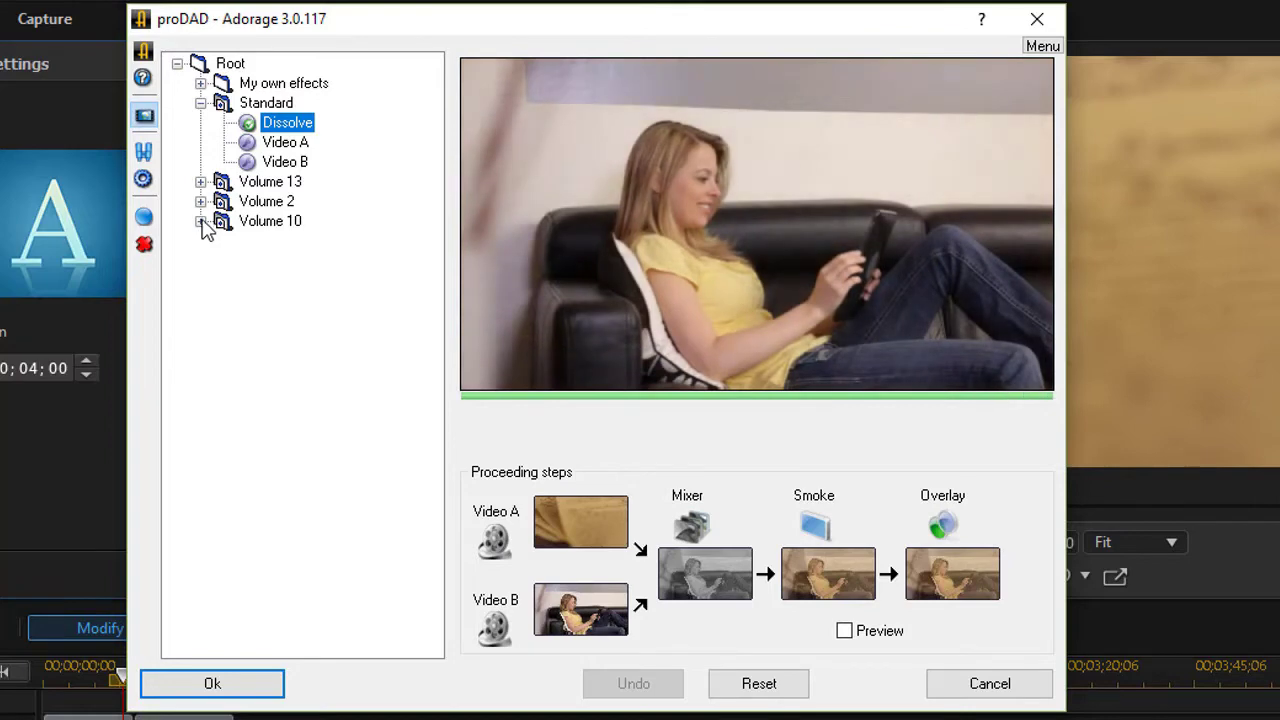
{"action": "left_click", "coordinate": [201, 221]}
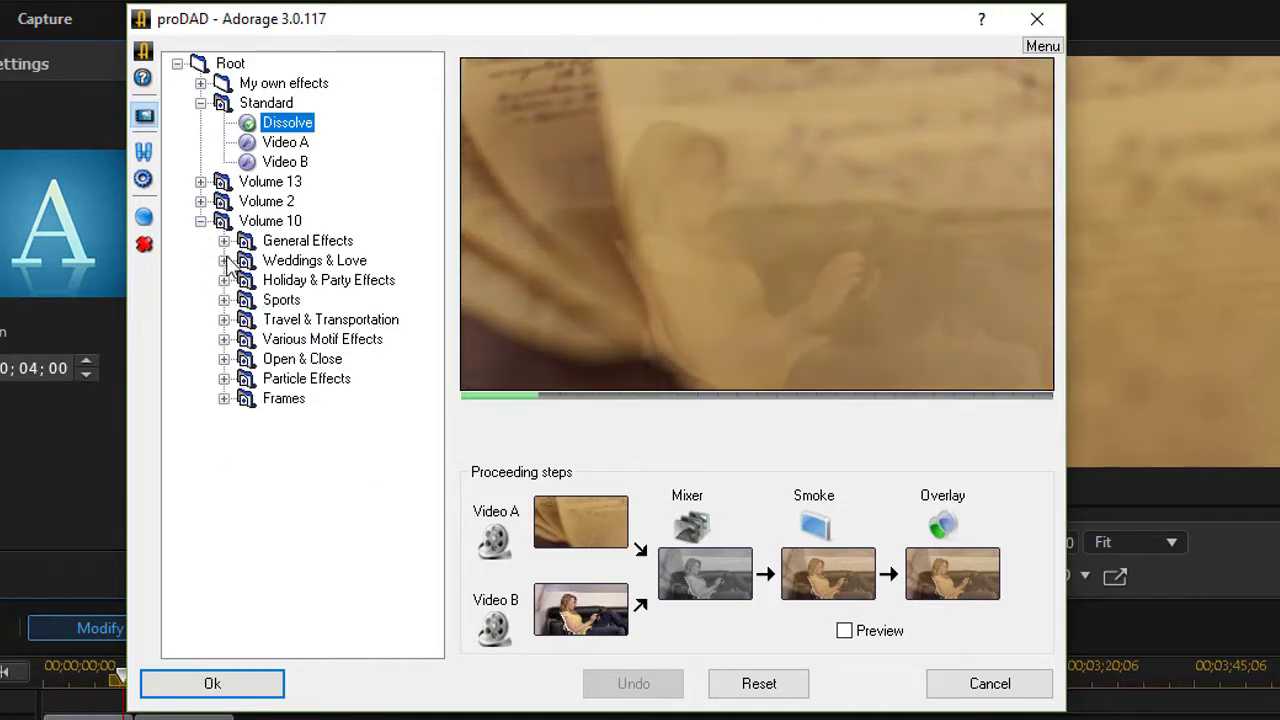
{"action": "left_click", "coordinate": [223, 242]}
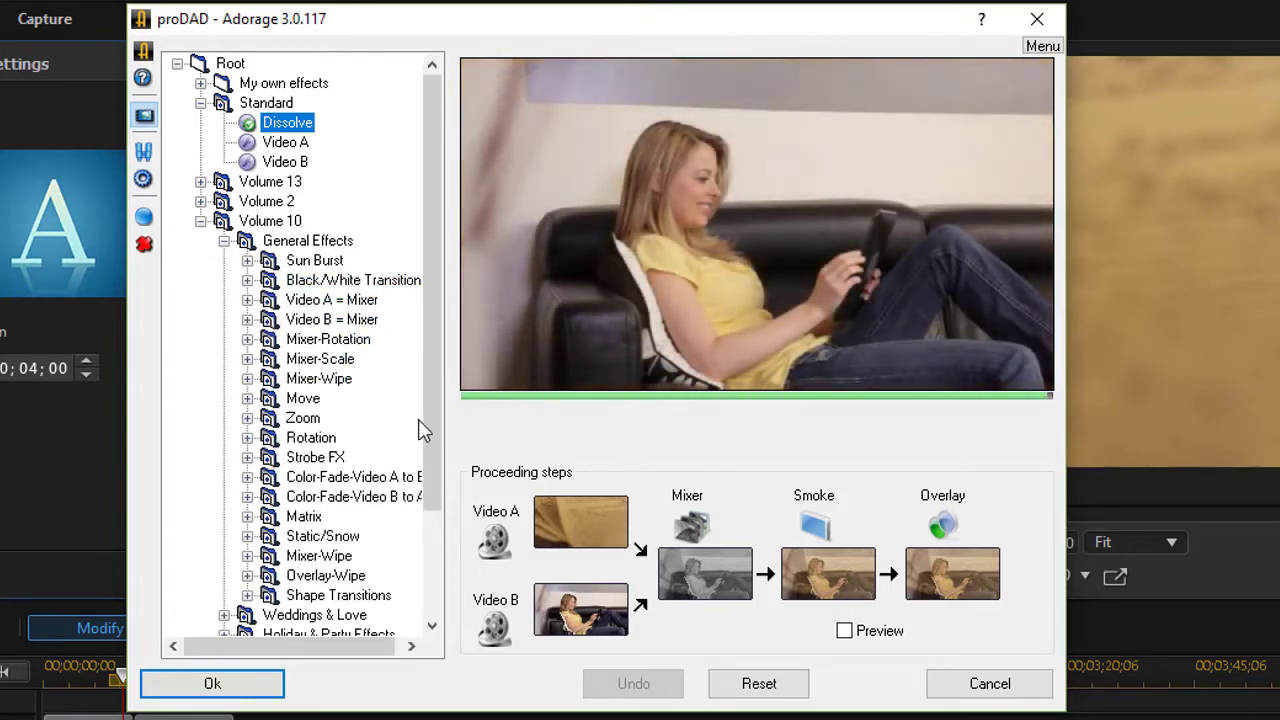
{"action": "left_click", "coordinate": [319, 555]}
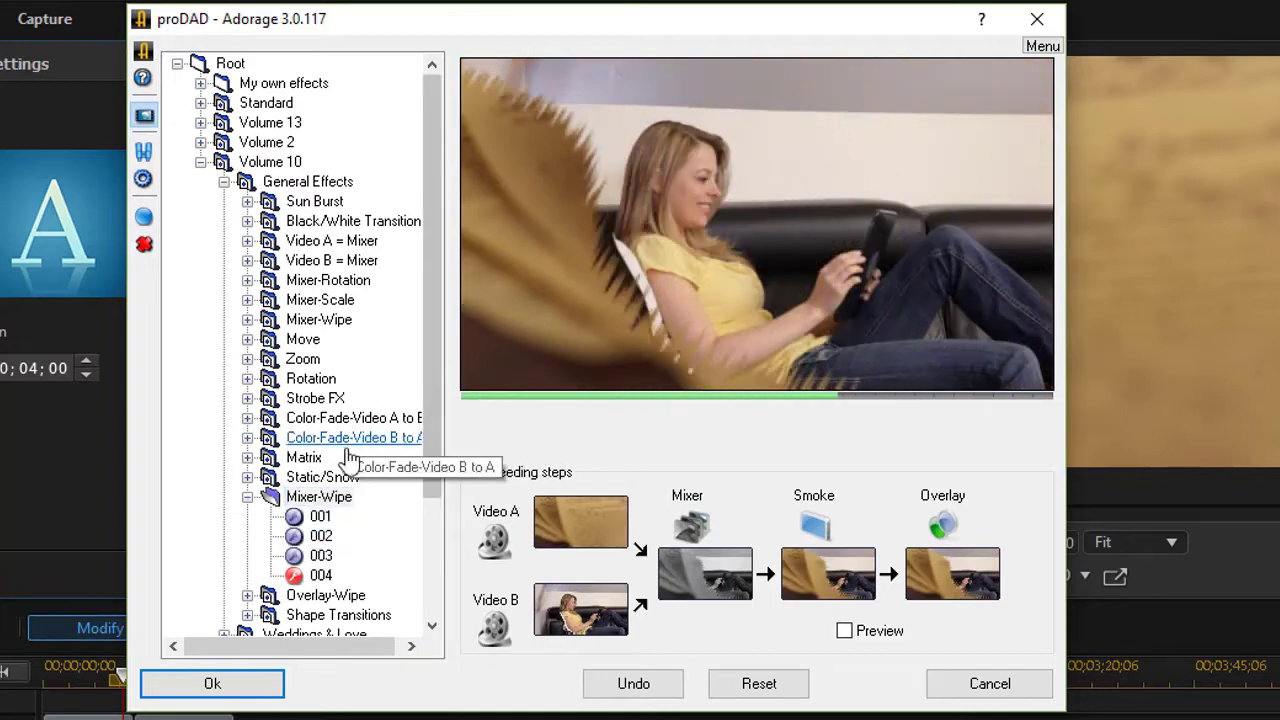
{"action": "scroll", "coordinate": [390, 530], "scroll_direction": "down", "scroll_amount": 3}
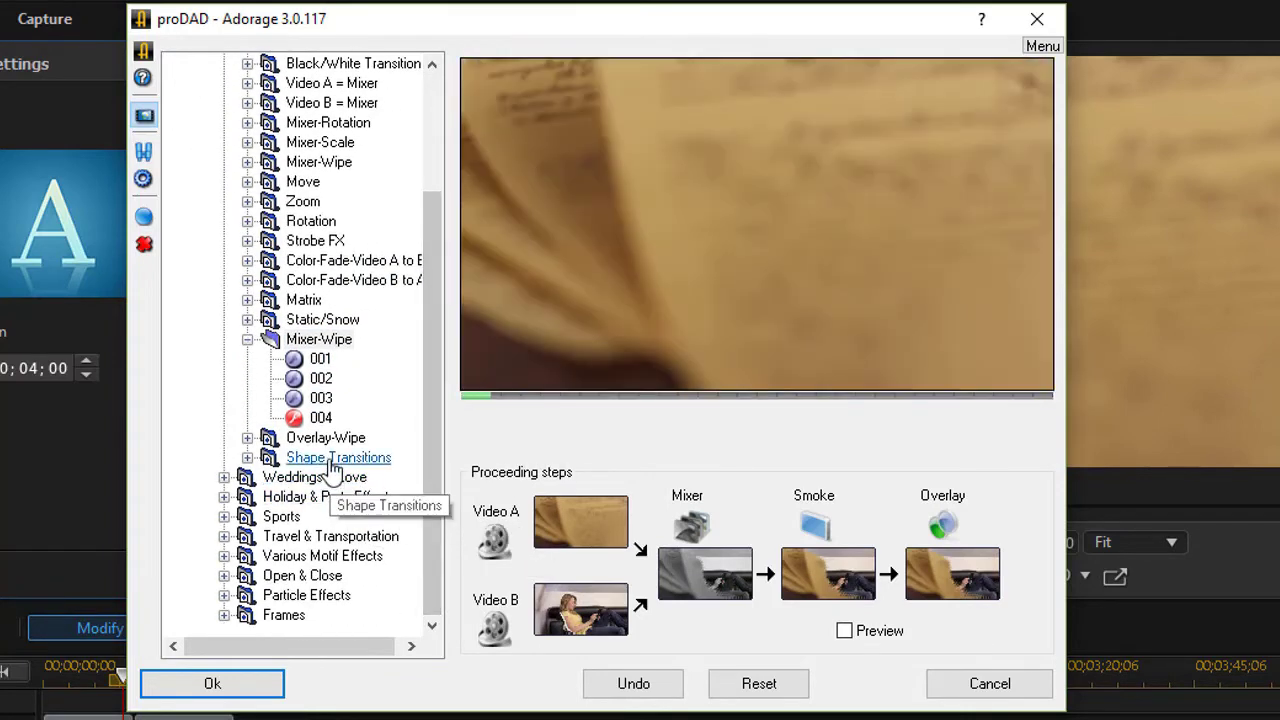
{"action": "left_click", "coordinate": [331, 459]}
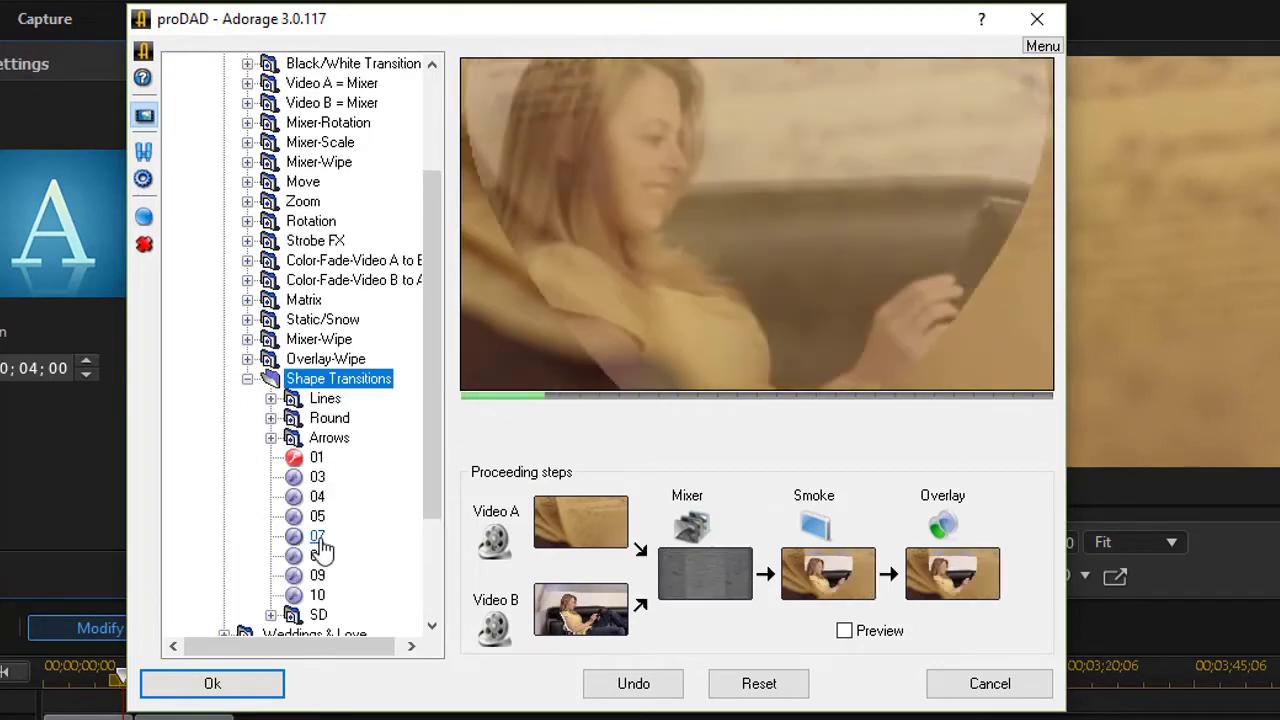
{"action": "left_click", "coordinate": [318, 538]}
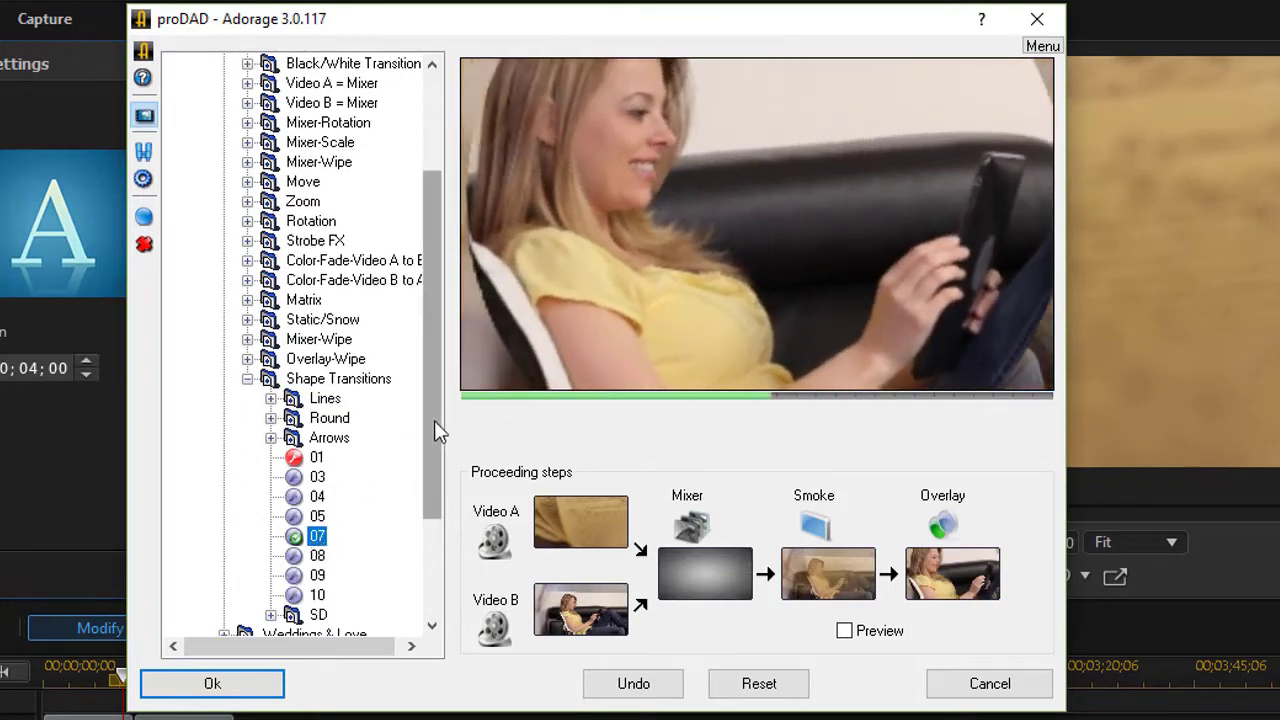
{"action": "scroll", "coordinate": [400, 537], "scroll_direction": "down", "scroll_amount": 3}
{"action": "scroll", "coordinate": [409, 400], "scroll_direction": "up", "scroll_amount": 5}
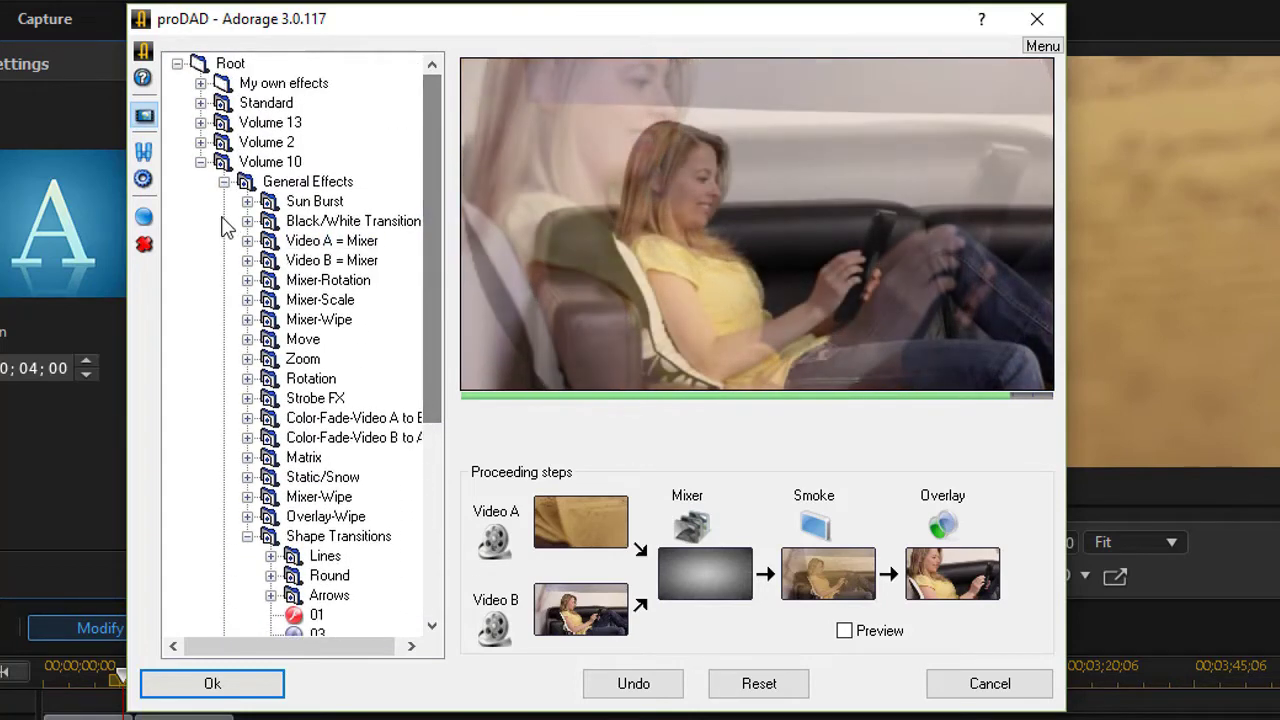
{"action": "left_click", "coordinate": [224, 182]}
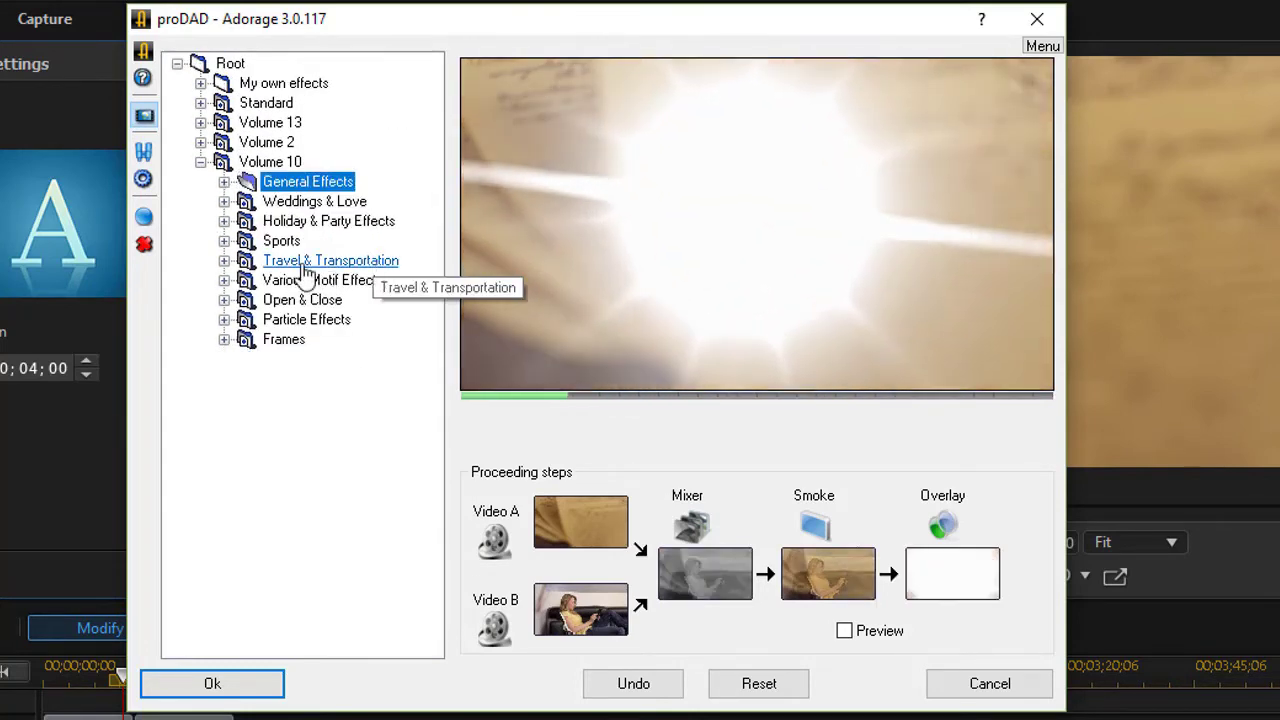
{"action": "left_click", "coordinate": [265, 262]}
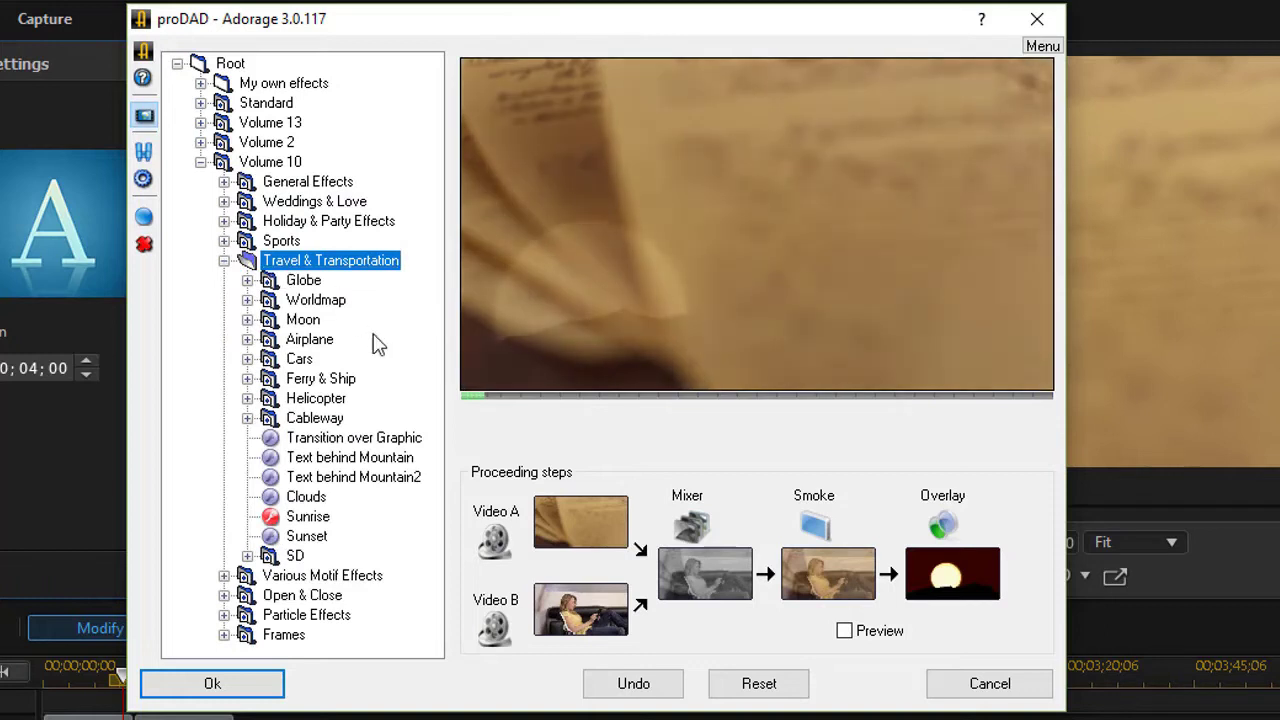
{"action": "left_click", "coordinate": [318, 400]}
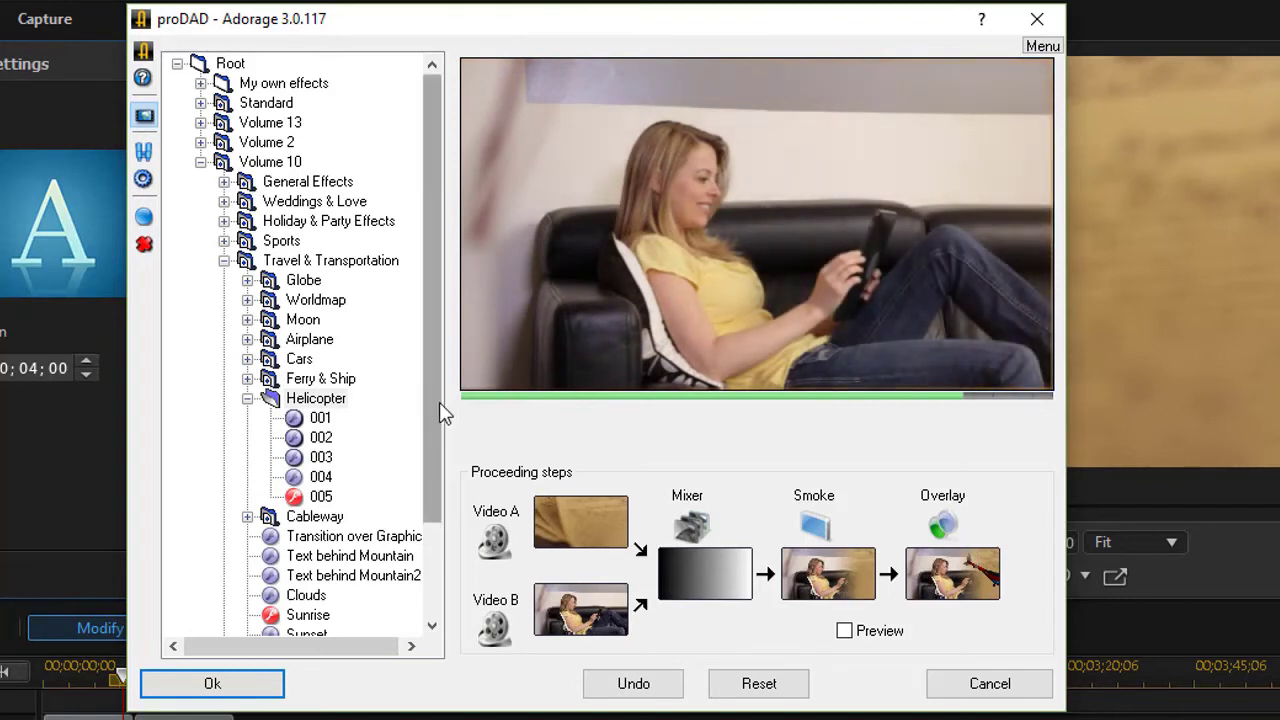
{"action": "left_click", "coordinate": [224, 260]}
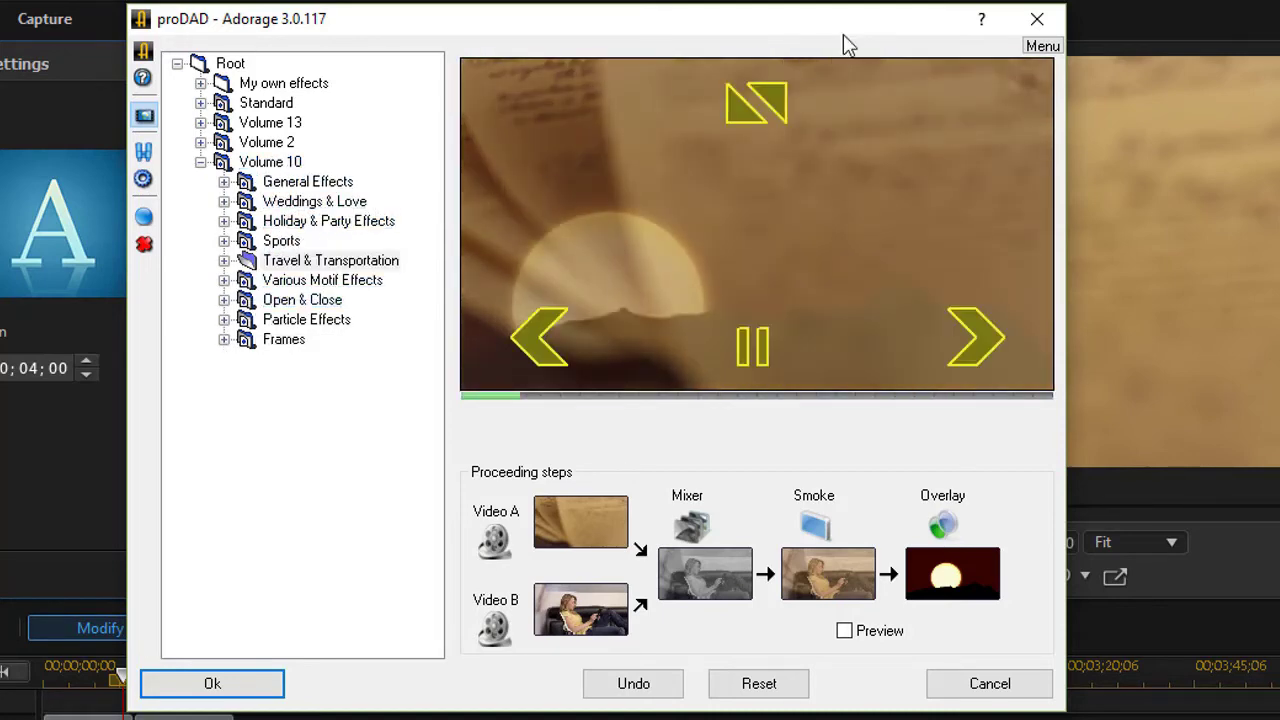
{"action": "left_click", "coordinate": [988, 684]}
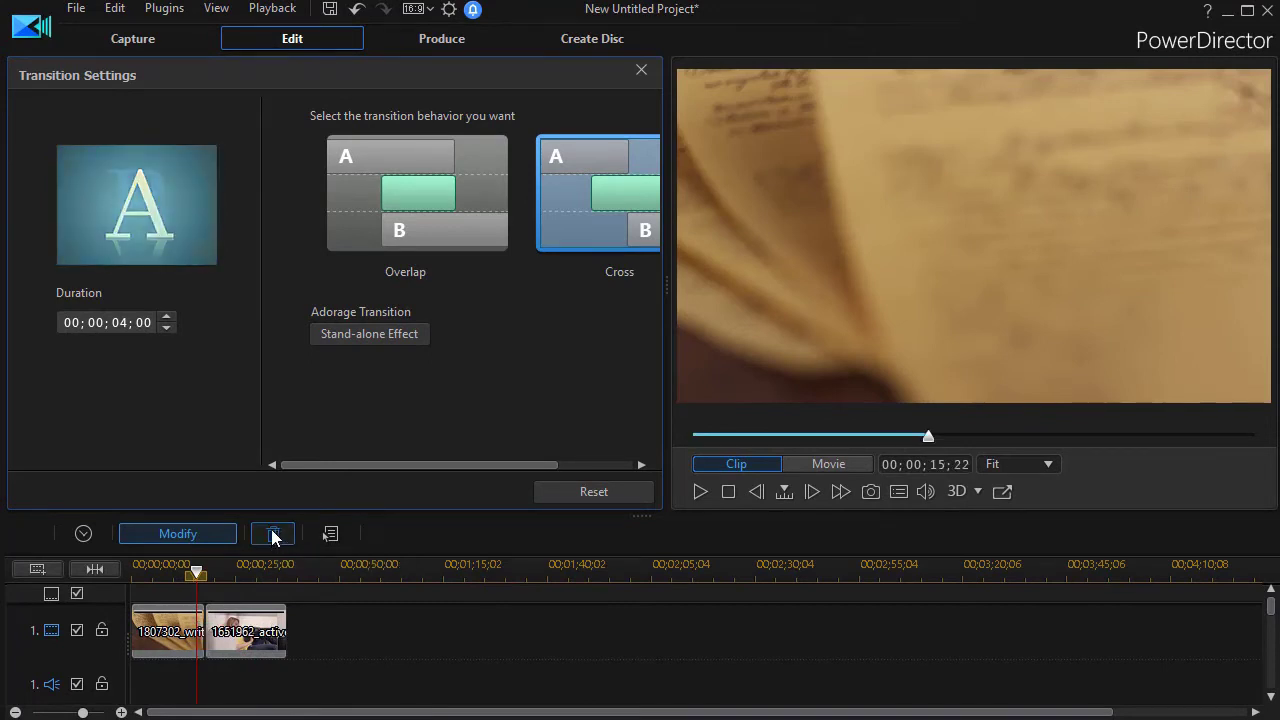
Replace the Adorage transition with a proDAD Adorage Filter on the fx track and open its settings.
{"action": "left_click", "coordinate": [273, 537]}
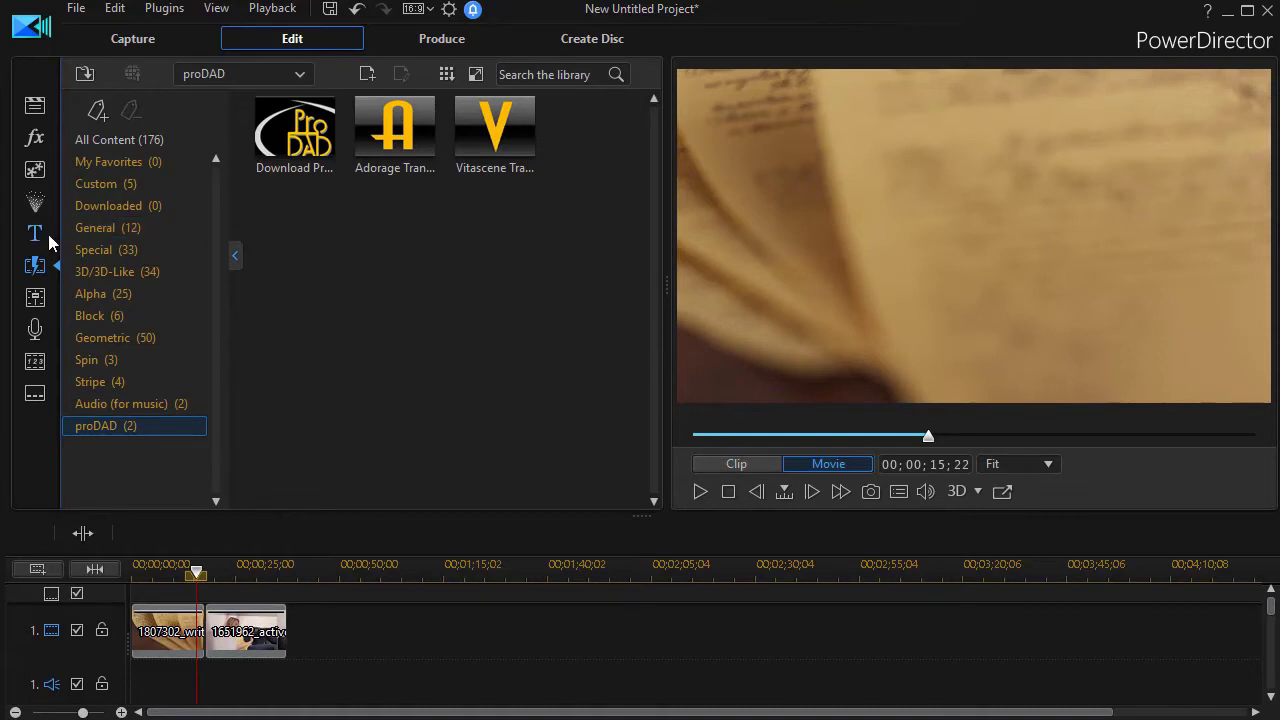
{"action": "left_click", "coordinate": [36, 146]}
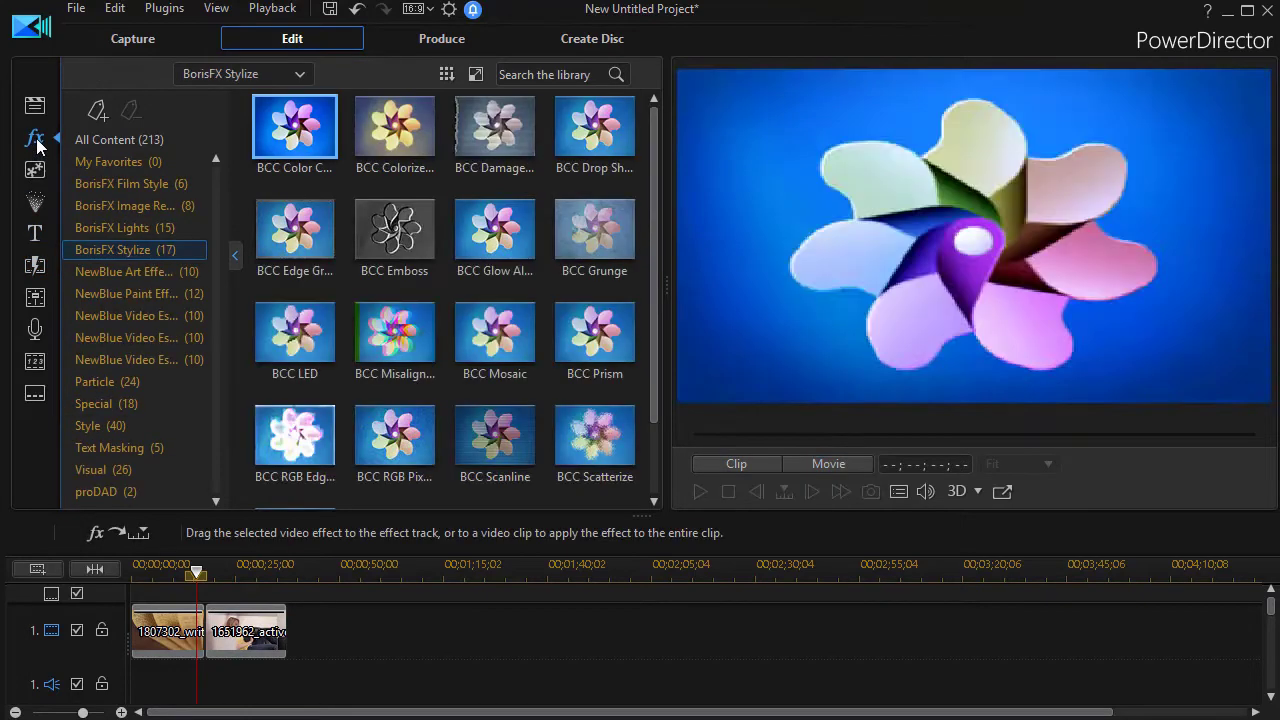
{"action": "left_click", "coordinate": [140, 494]}
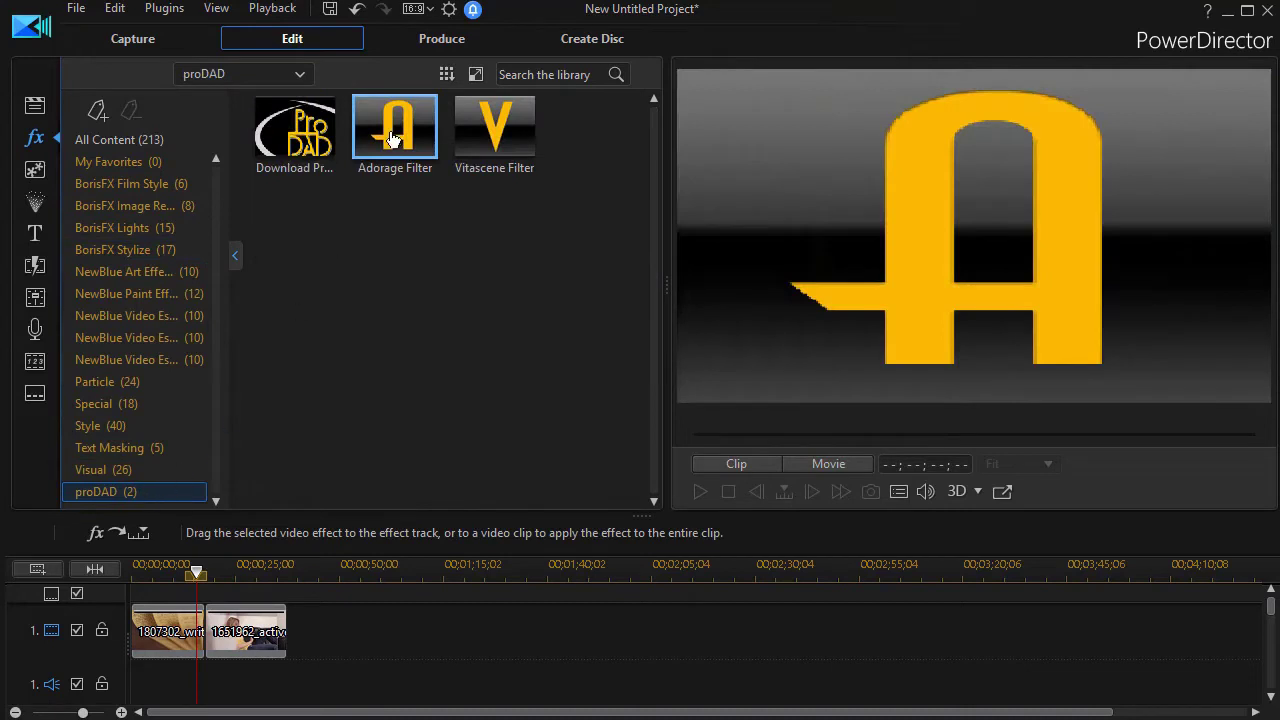
{"action": "left_click_drag", "start_coordinate": [393, 139], "coordinate": [256, 577]}
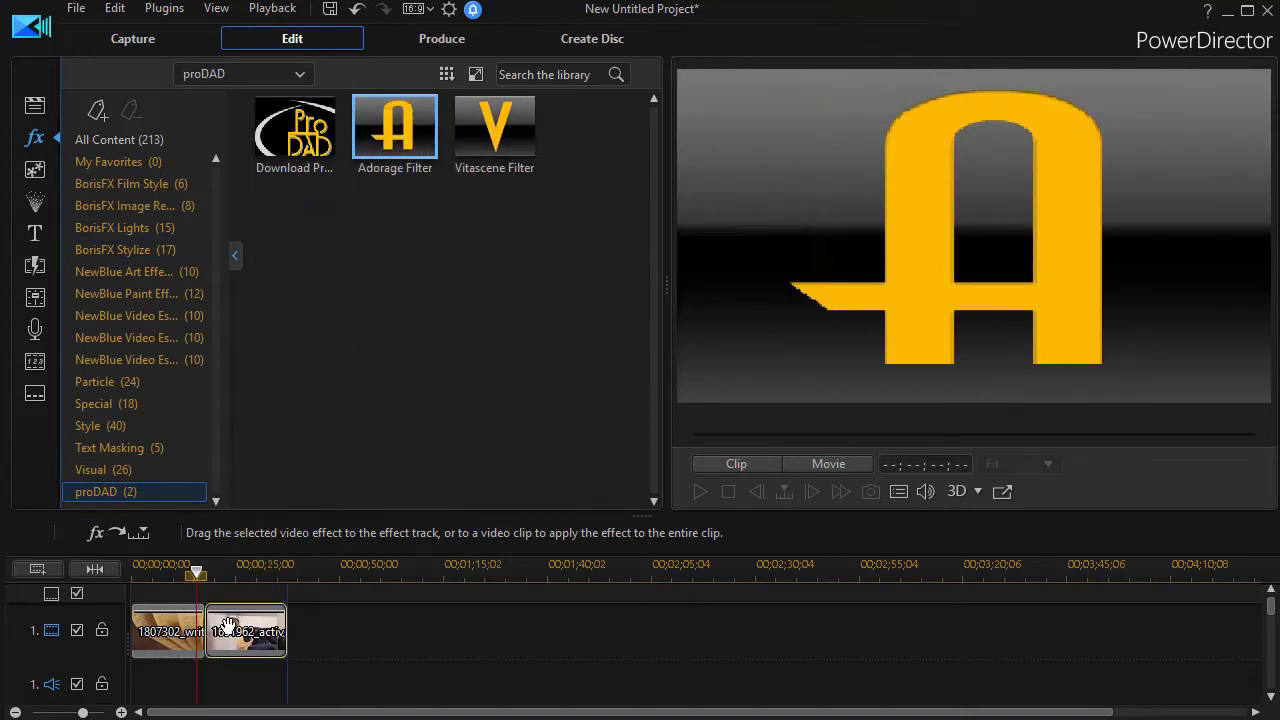
{"action": "left_click_drag", "start_coordinate": [214, 656], "coordinate": [248, 662]}
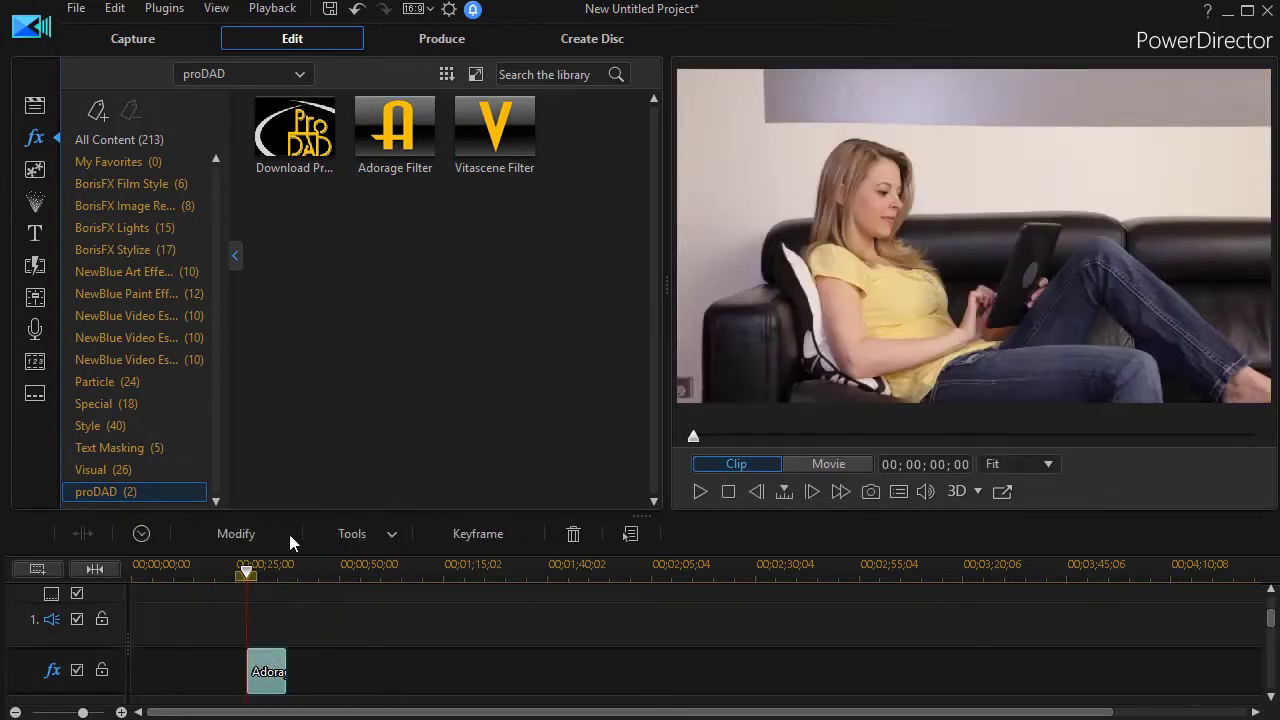
{"action": "left_click", "coordinate": [237, 534]}
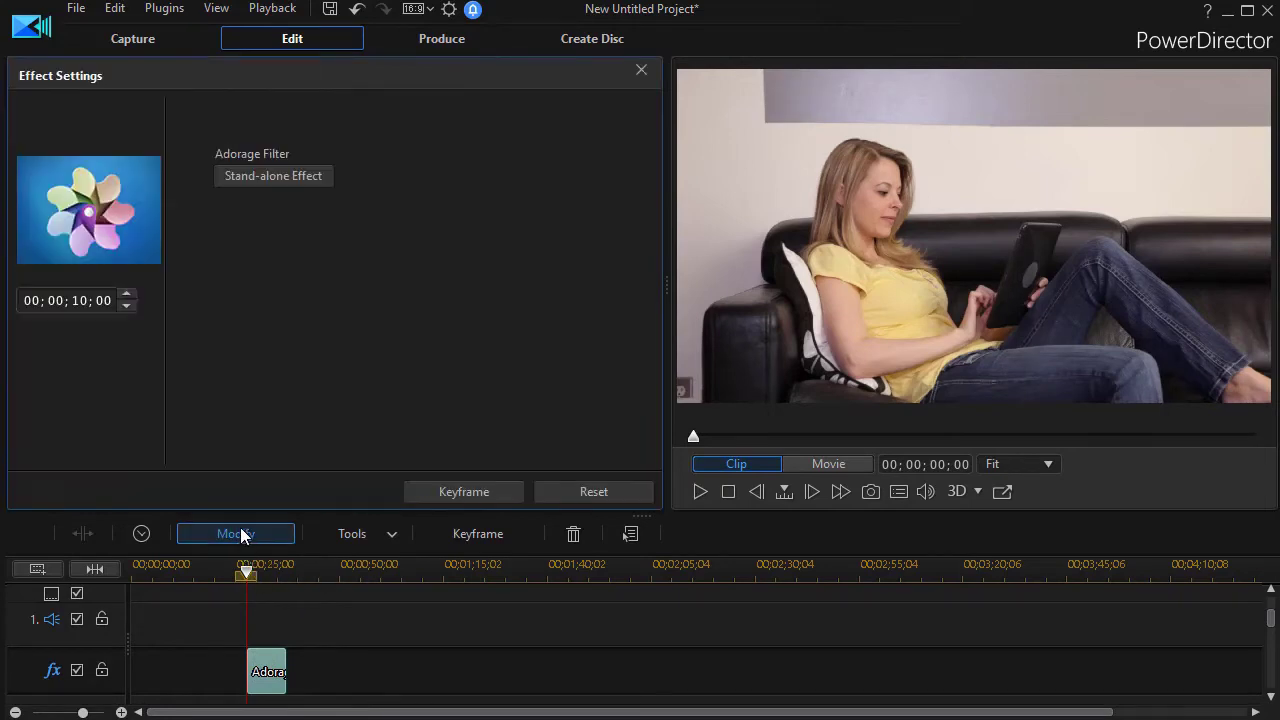
Preview Volume 10 > Travel & Transportation > Helicopter 002 in Adorage, then cancel without applying.
{"action": "left_click", "coordinate": [287, 175]}
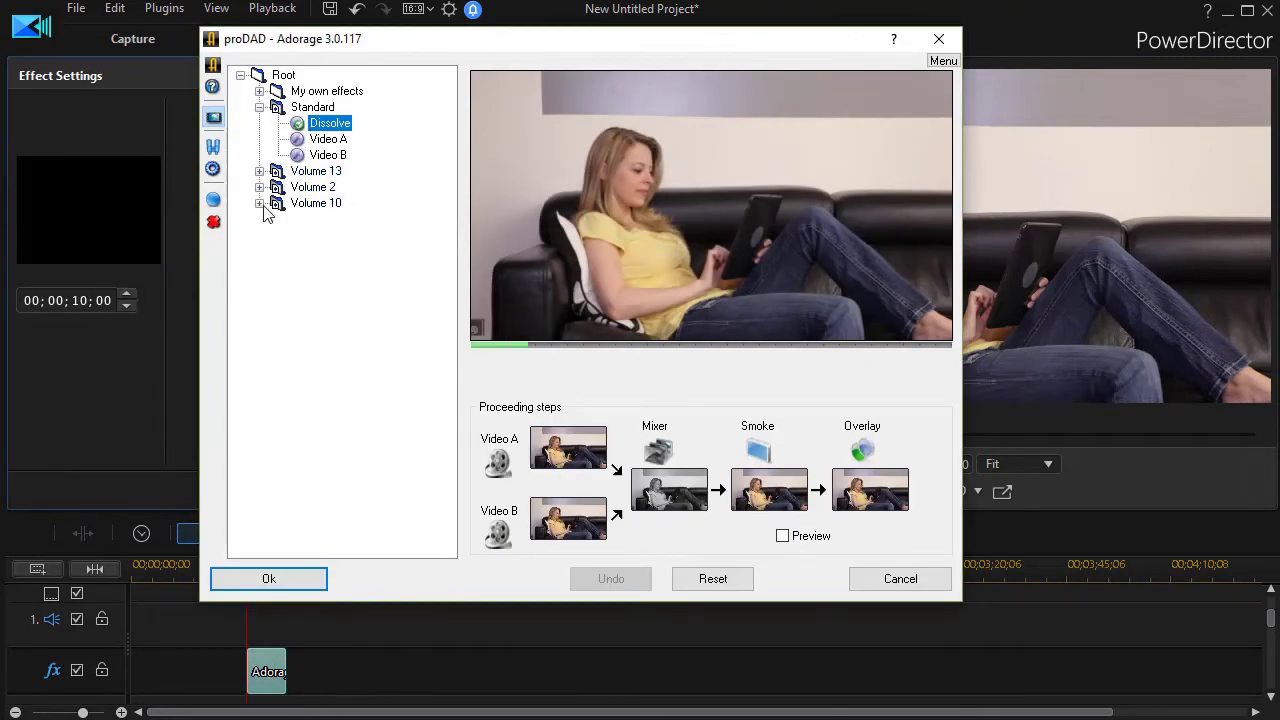
{"action": "left_click", "coordinate": [259, 203]}
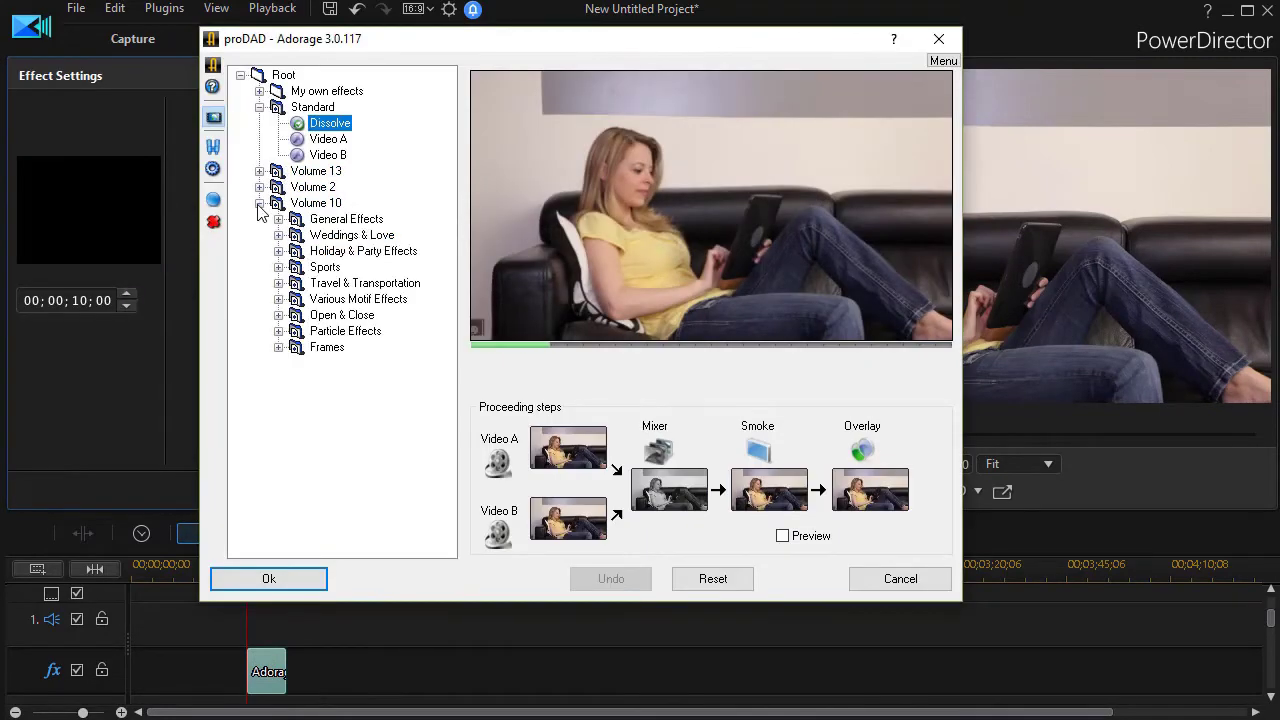
{"action": "left_click", "coordinate": [279, 283]}
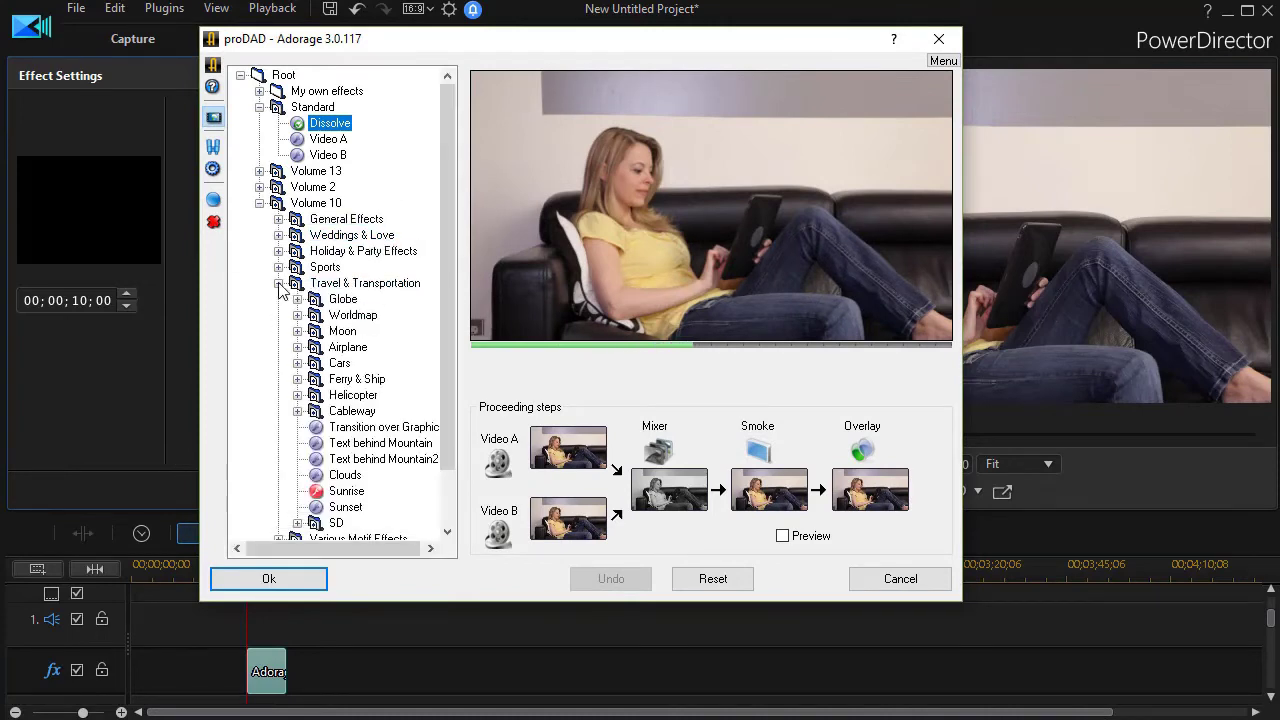
{"action": "double_click", "coordinate": [362, 397]}
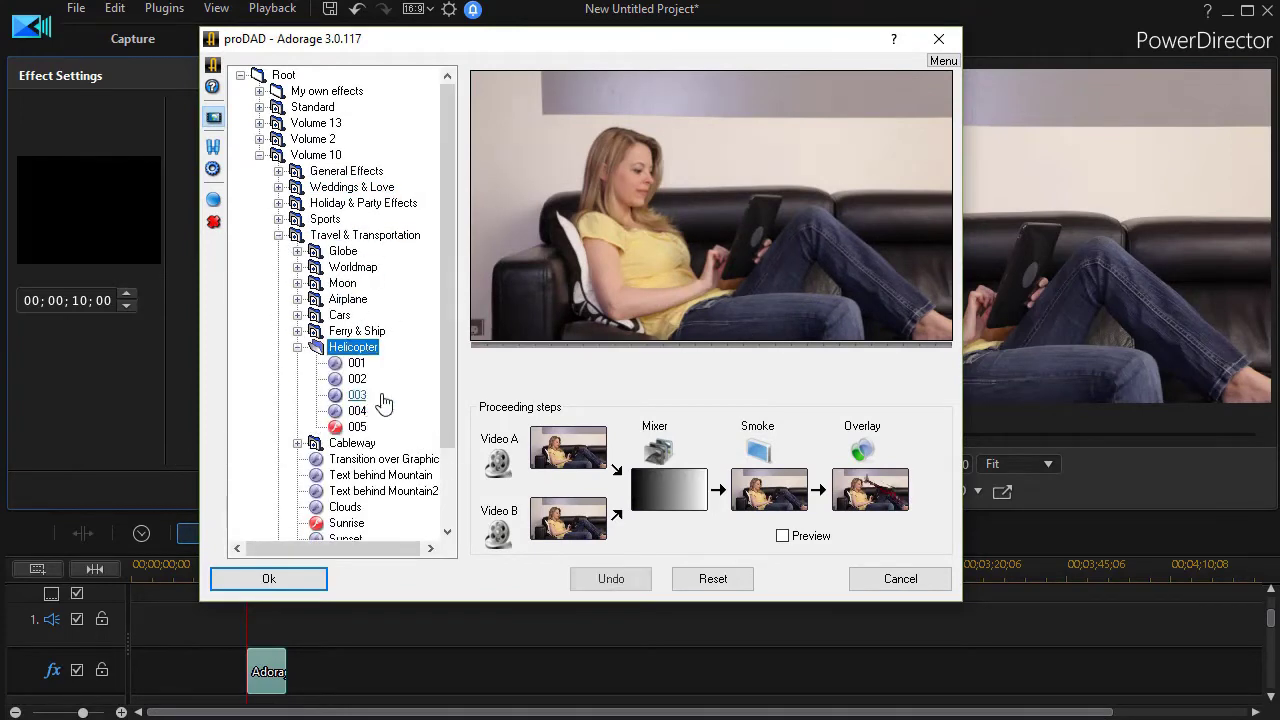
{"action": "left_click", "coordinate": [358, 380]}
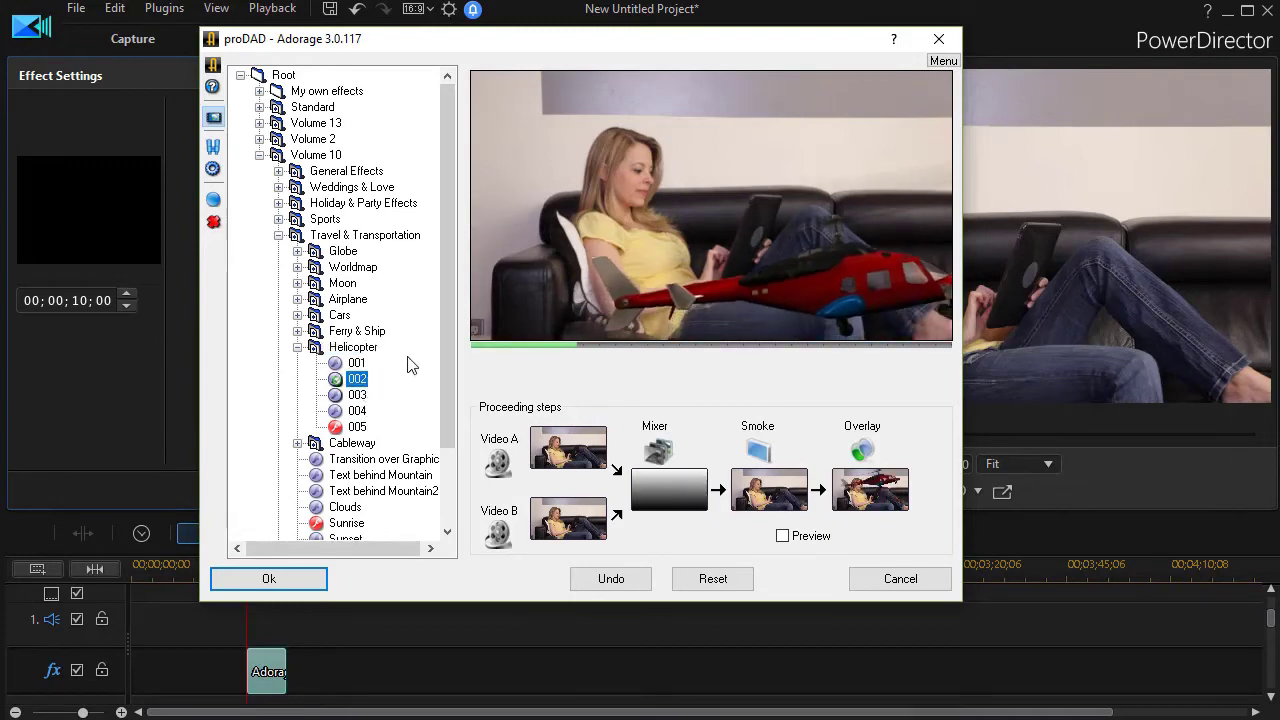
{"action": "mouse_move", "coordinate": [580, 245]}
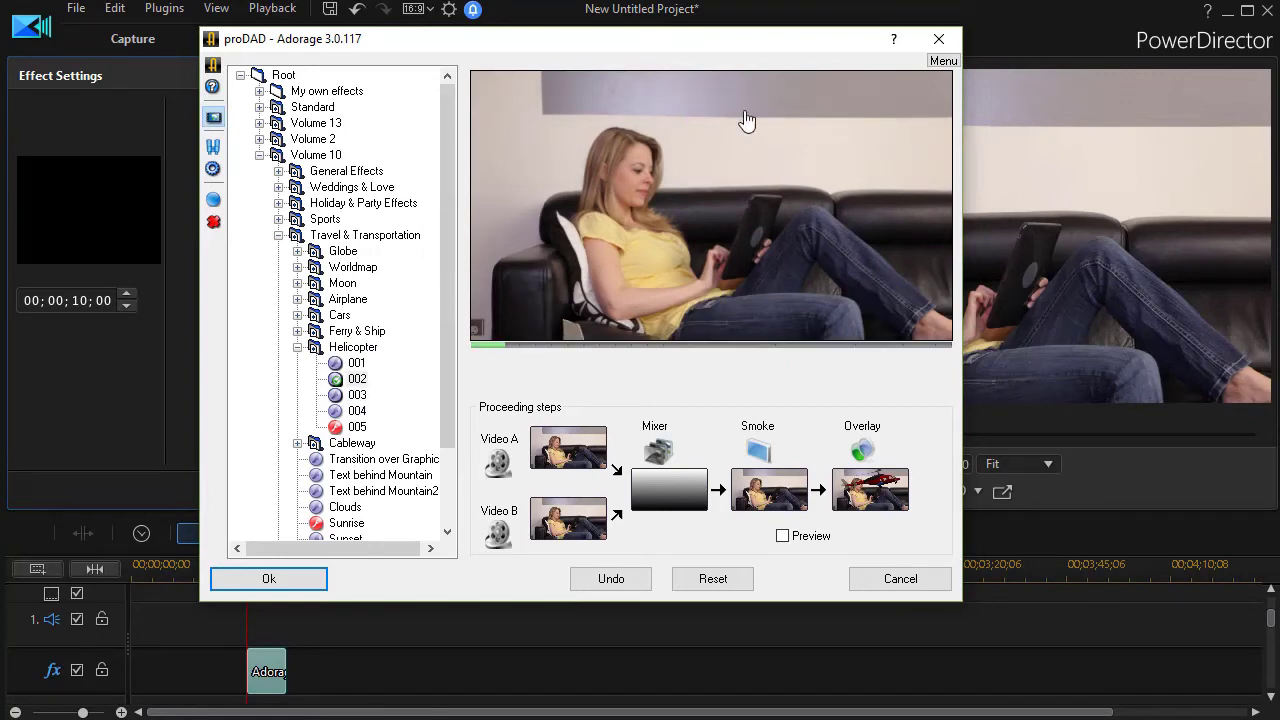
{"action": "left_click", "coordinate": [893, 578]}
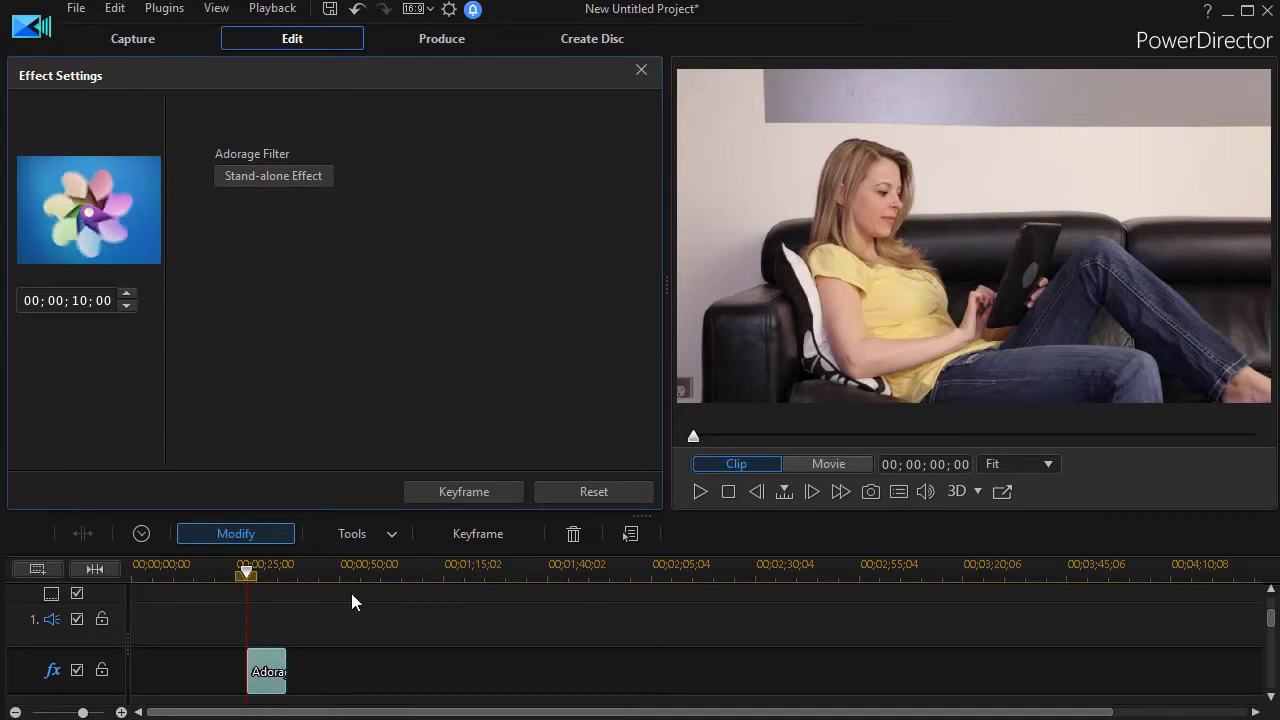
Swap the Adorage clip for a Vitascene transition between the clips and launch its editor.
{"action": "left_click", "coordinate": [573, 535]}
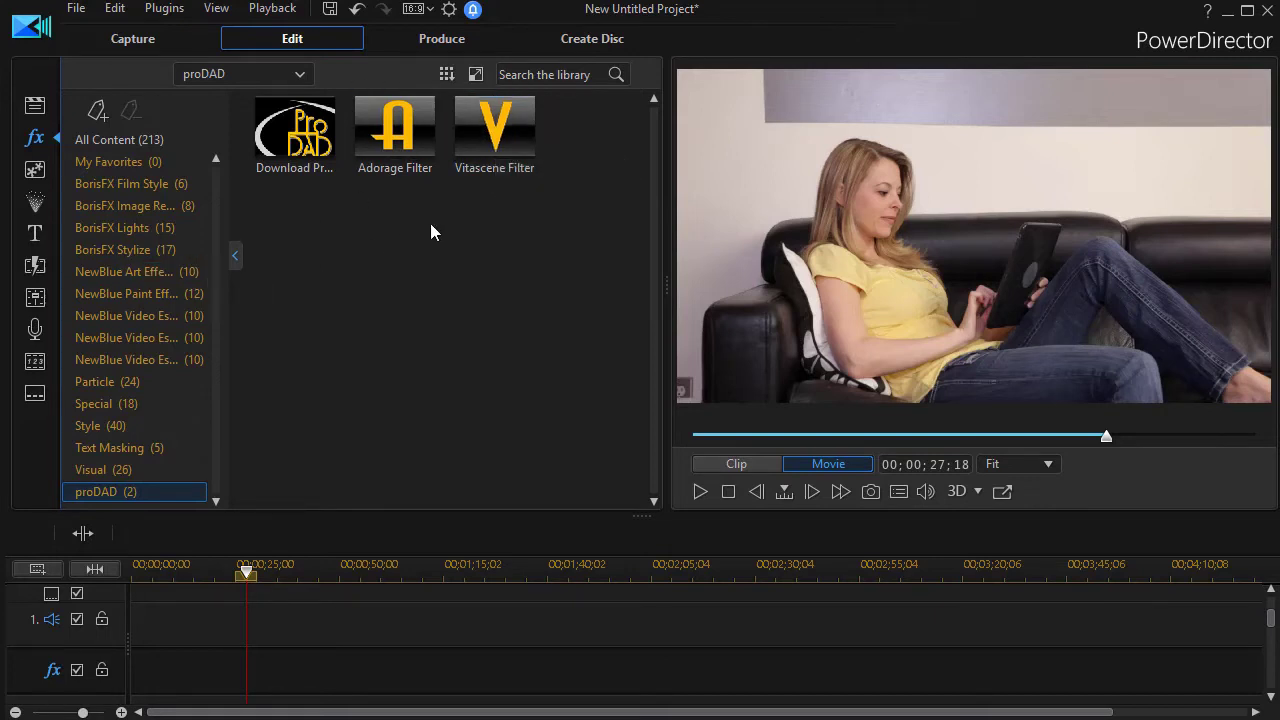
{"action": "left_click", "coordinate": [36, 270]}
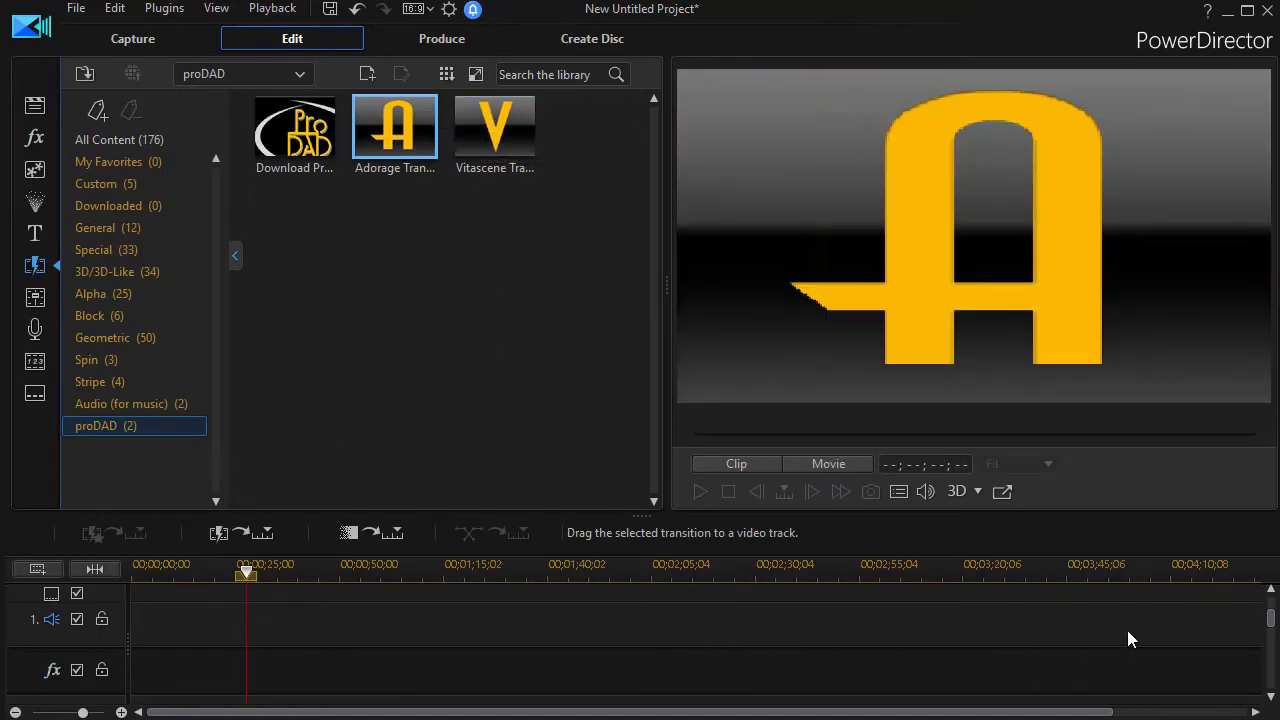
{"action": "left_click_drag", "start_coordinate": [1271, 624], "coordinate": [1273, 607]}
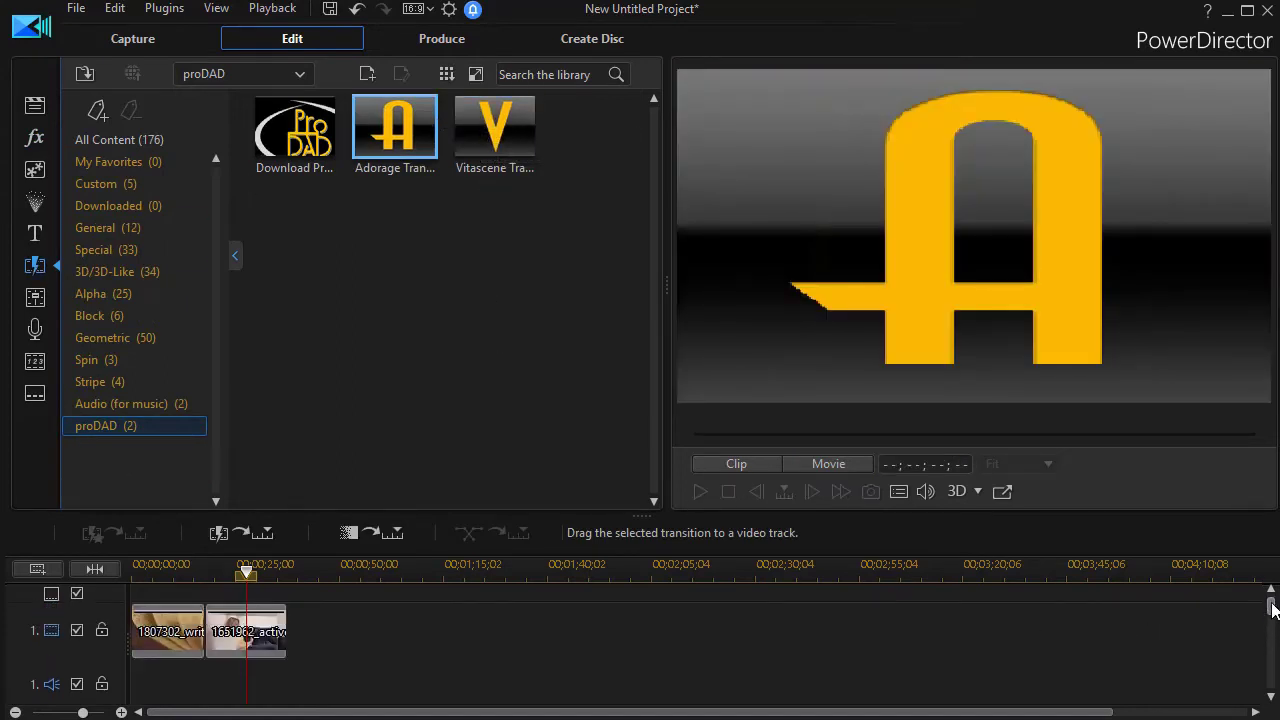
{"action": "left_click_drag", "start_coordinate": [502, 134], "coordinate": [205, 650]}
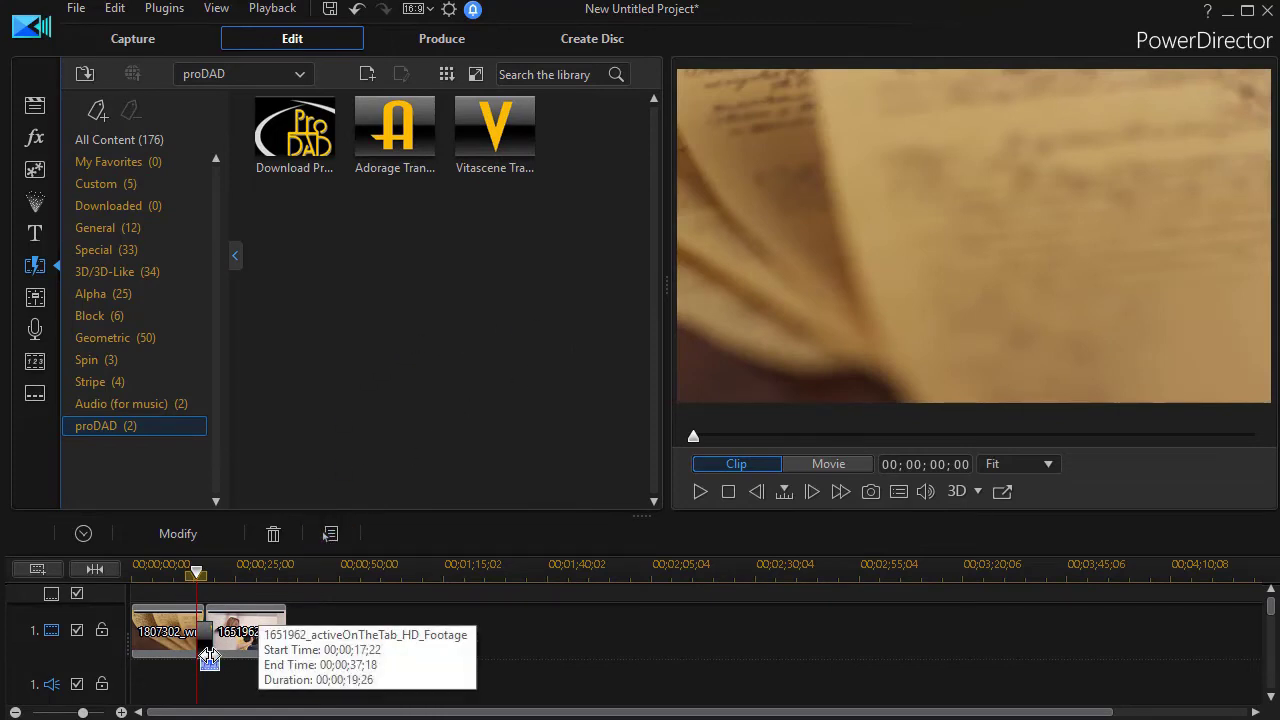
{"action": "left_click", "coordinate": [177, 534]}
{"action": "left_click", "coordinate": [370, 334]}
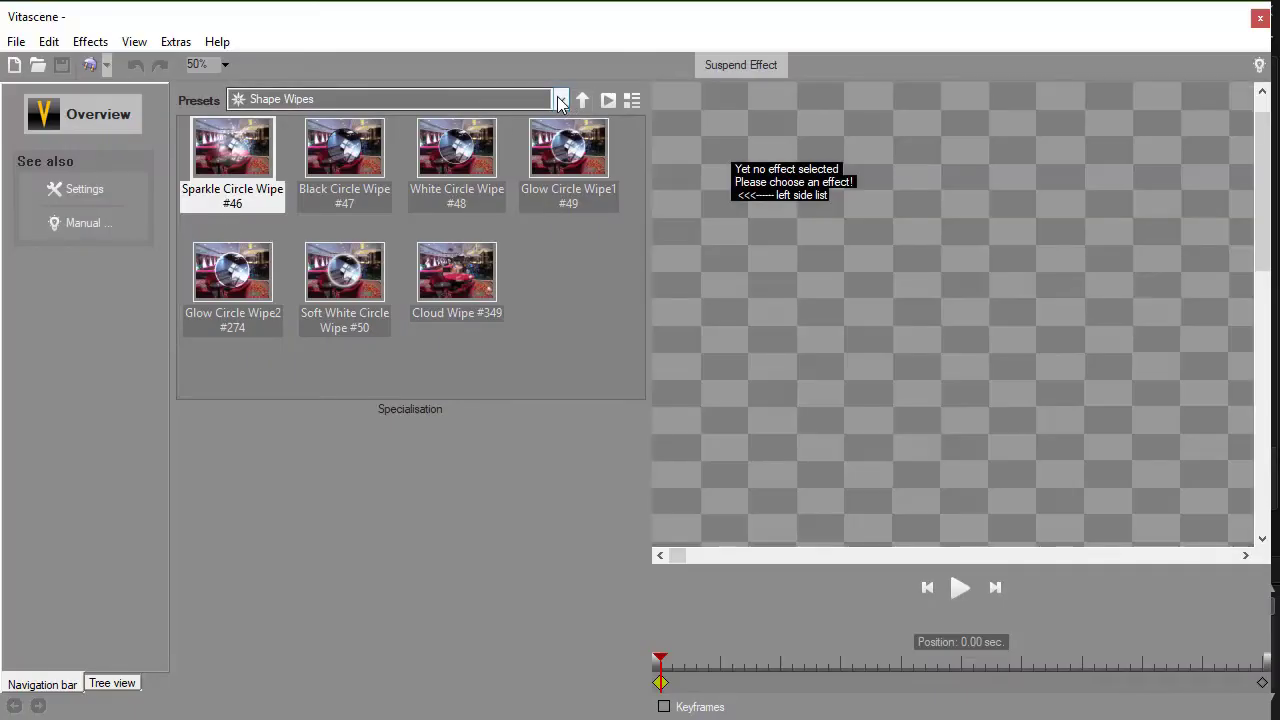
Apply the Torch Light Sweep #616 preset from the Light Wipes category.
{"action": "left_click", "coordinate": [561, 100]}
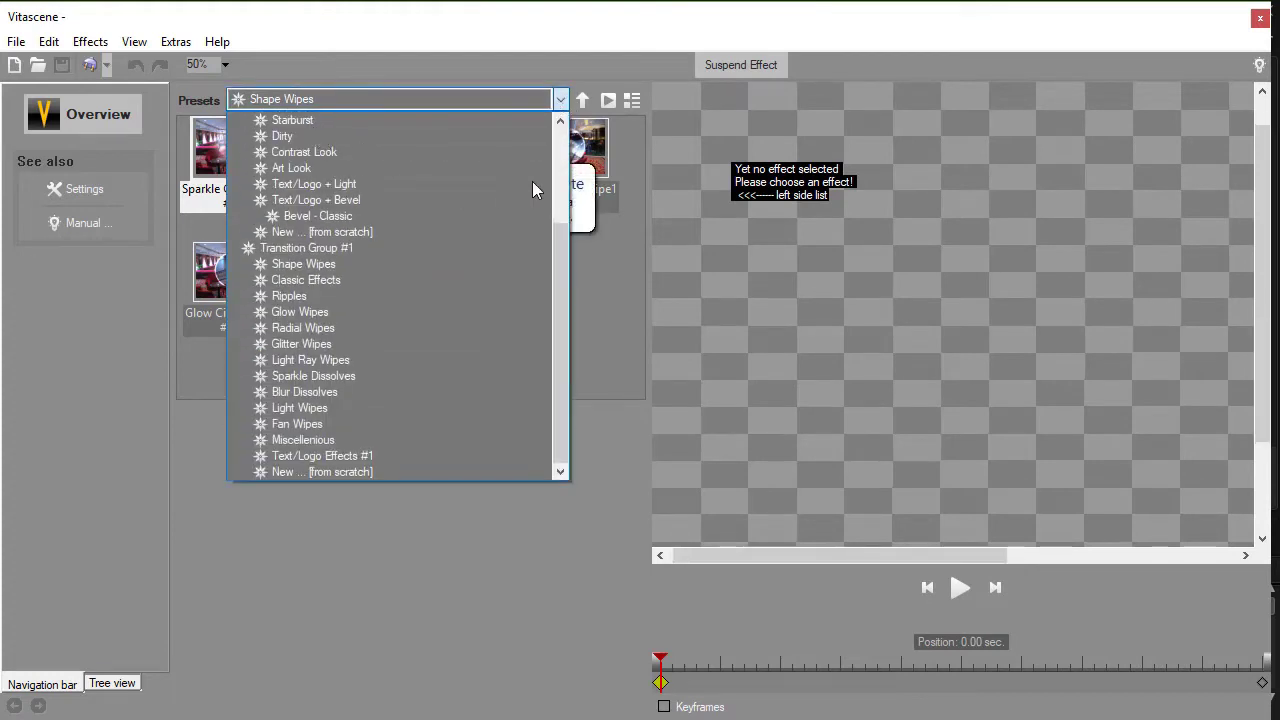
{"action": "left_click_drag", "start_coordinate": [558, 250], "coordinate": [558, 156]}
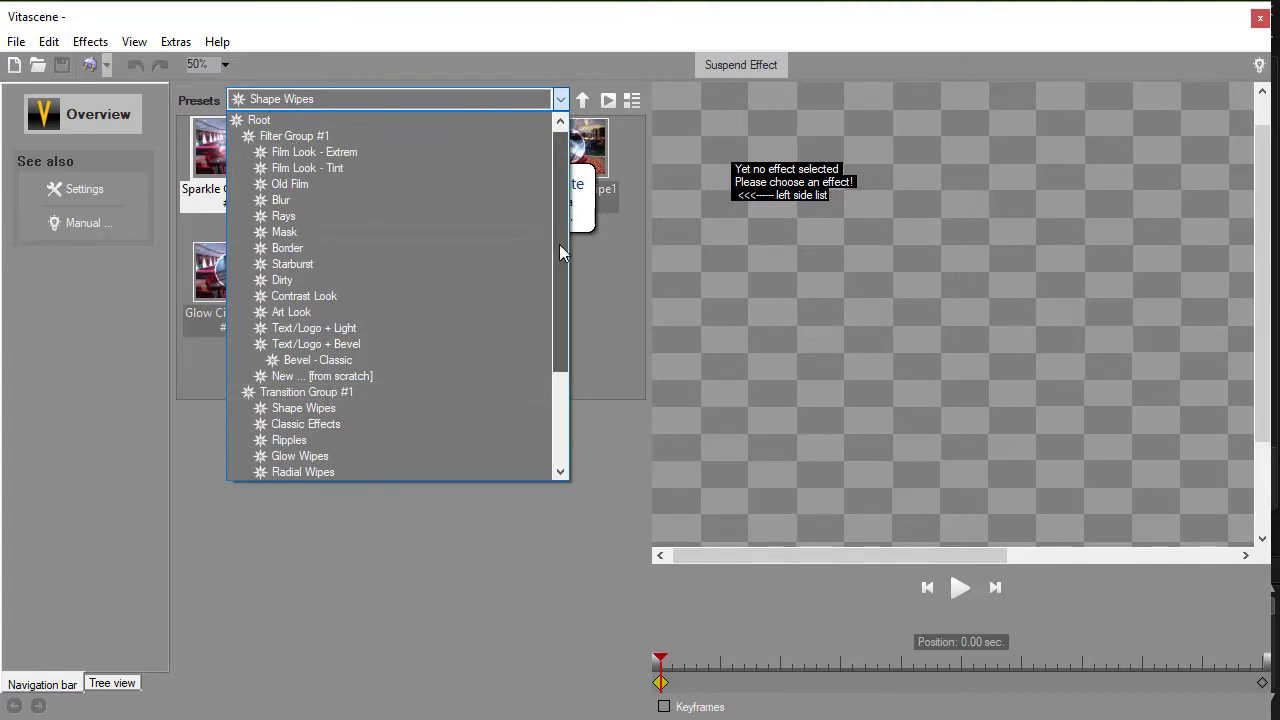
{"action": "scroll", "coordinate": [559, 244], "scroll_direction": "down", "scroll_amount": 3}
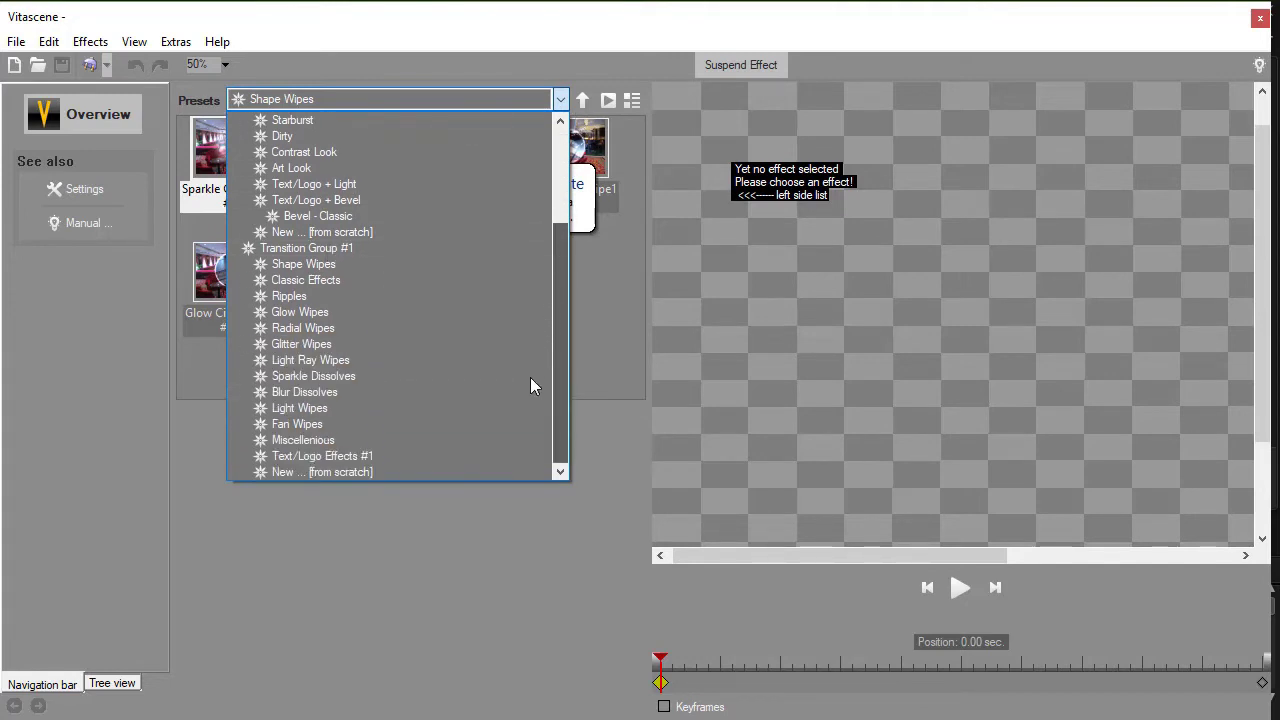
{"action": "left_click", "coordinate": [310, 409]}
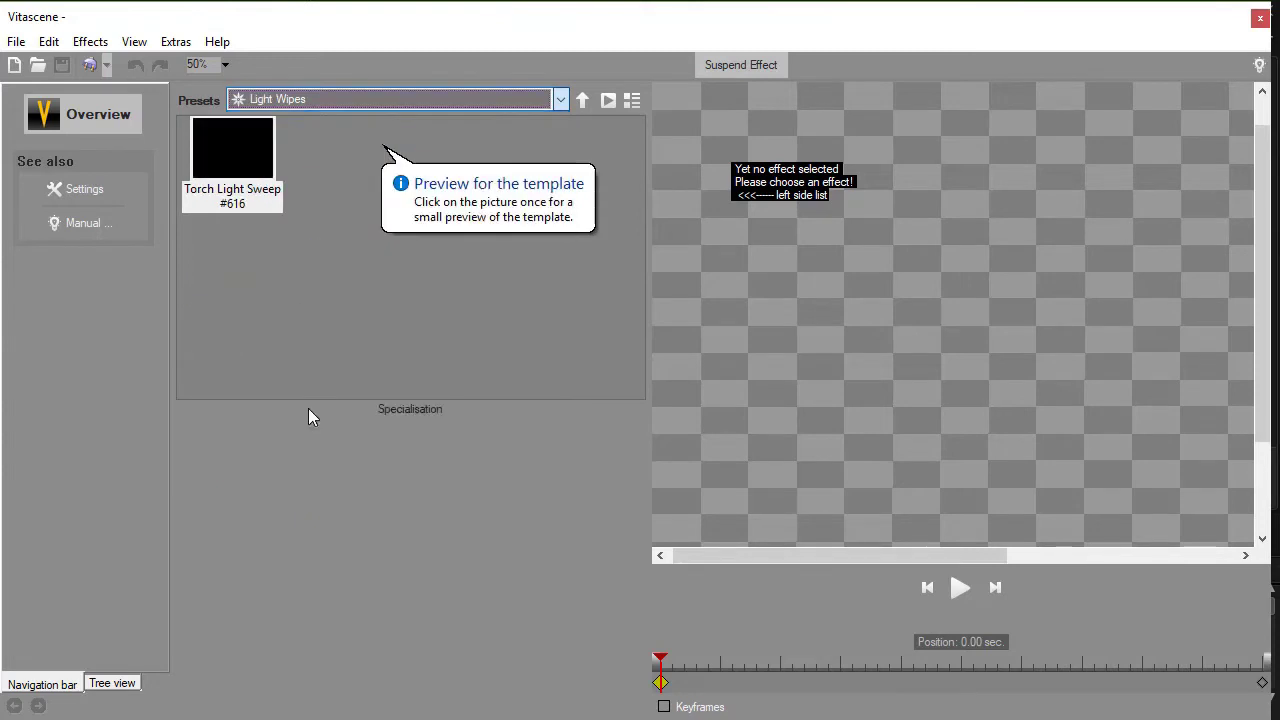
{"action": "double_click", "coordinate": [246, 153]}
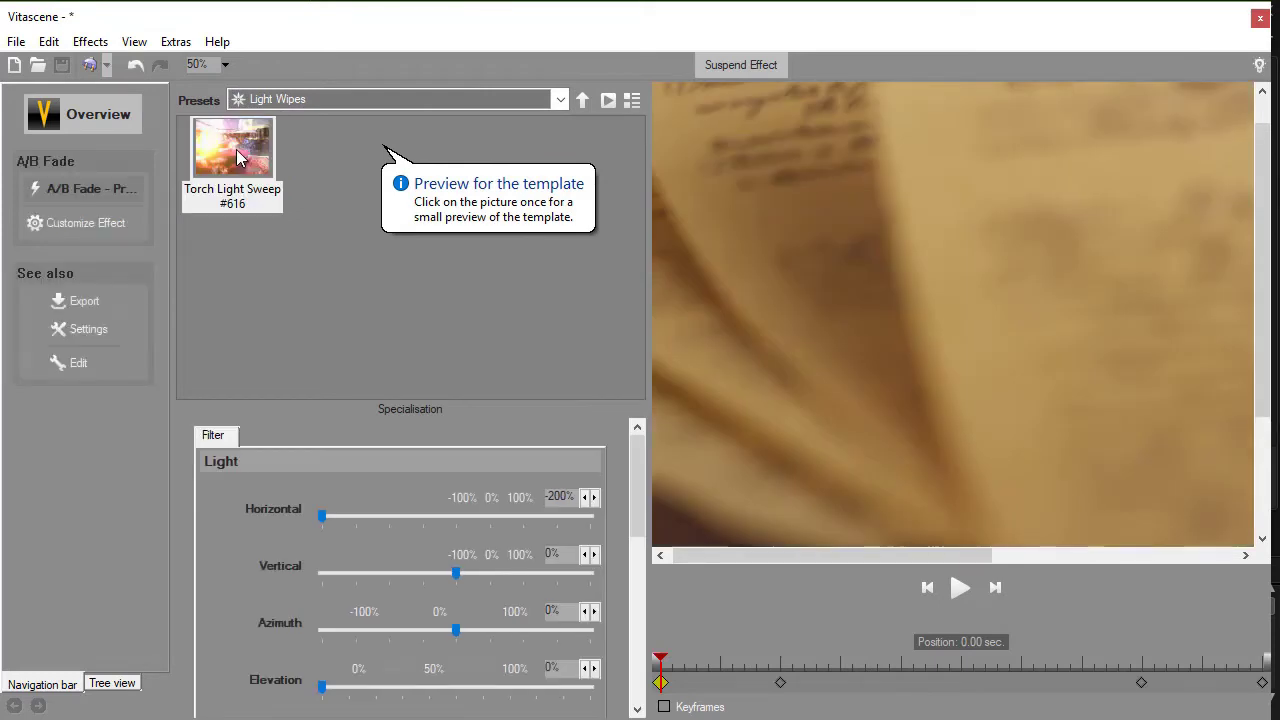
{"action": "left_click", "coordinate": [240, 157]}
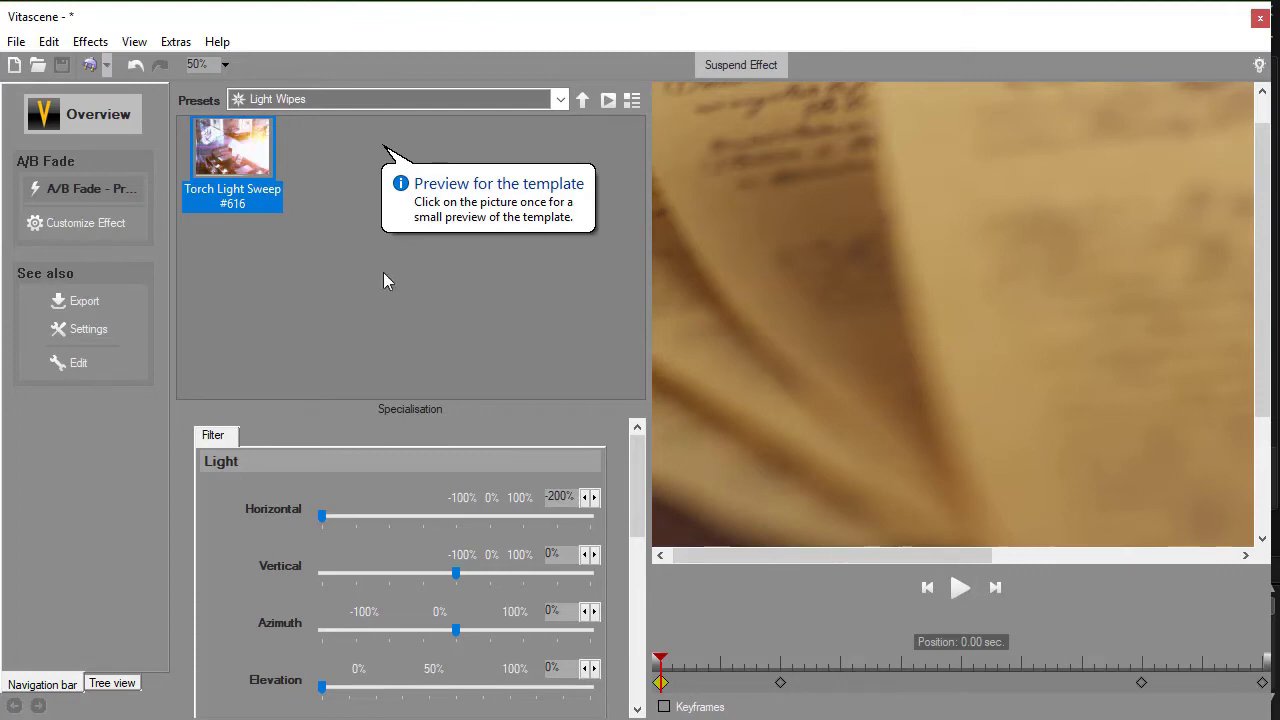
Play the Torch Light Sweep transition preview, keeping Light Wipes as the preset category.
{"action": "left_click", "coordinate": [962, 591]}
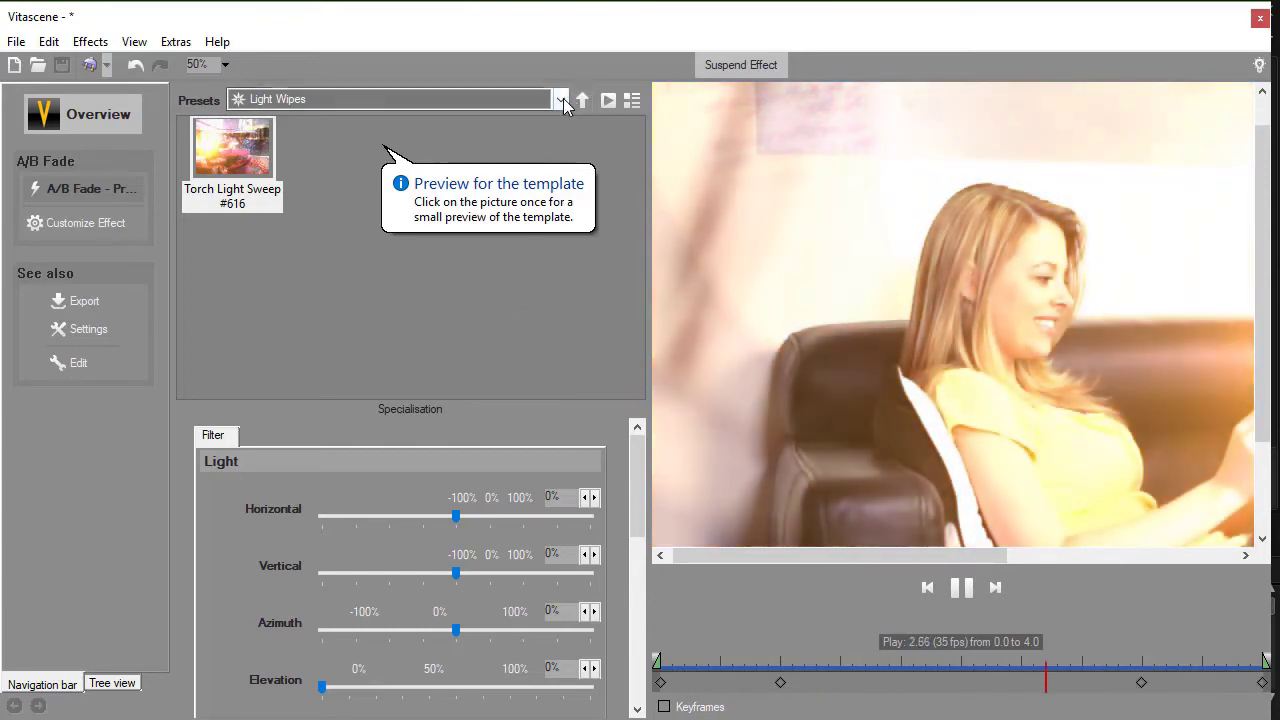
{"action": "left_click", "coordinate": [561, 100]}
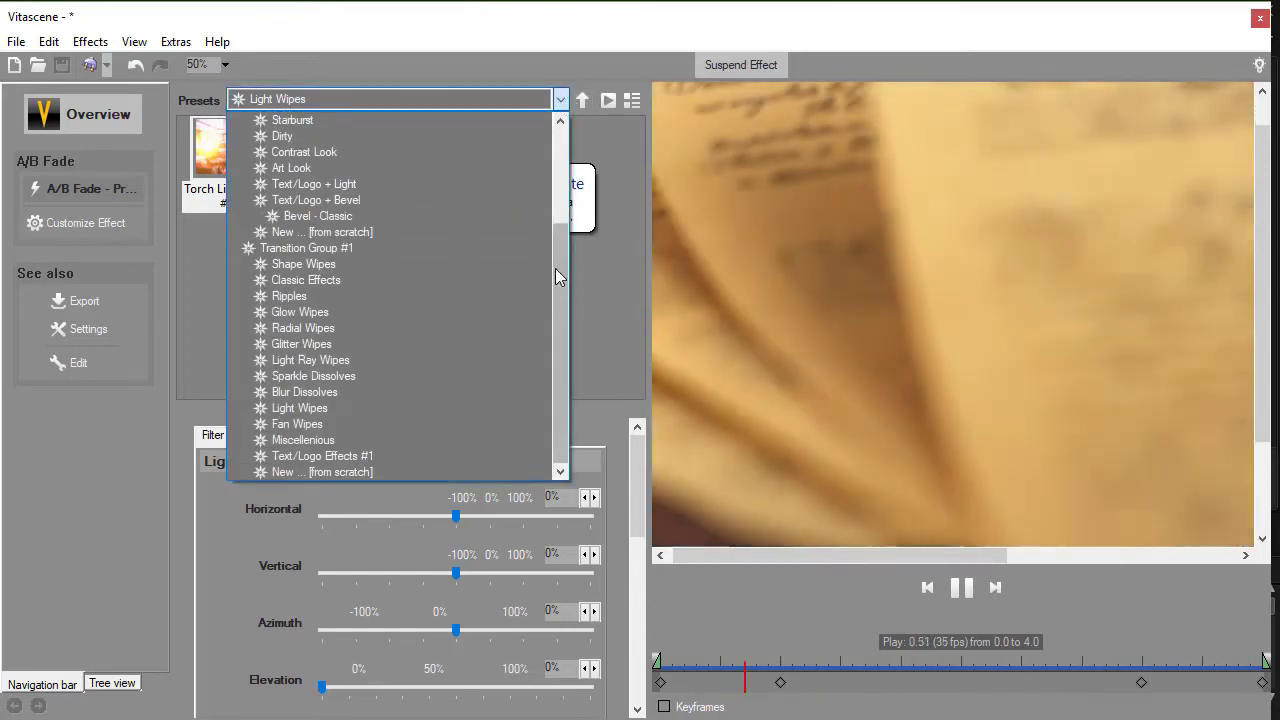
{"action": "scroll", "coordinate": [558, 262], "scroll_direction": "up", "scroll_amount": 3}
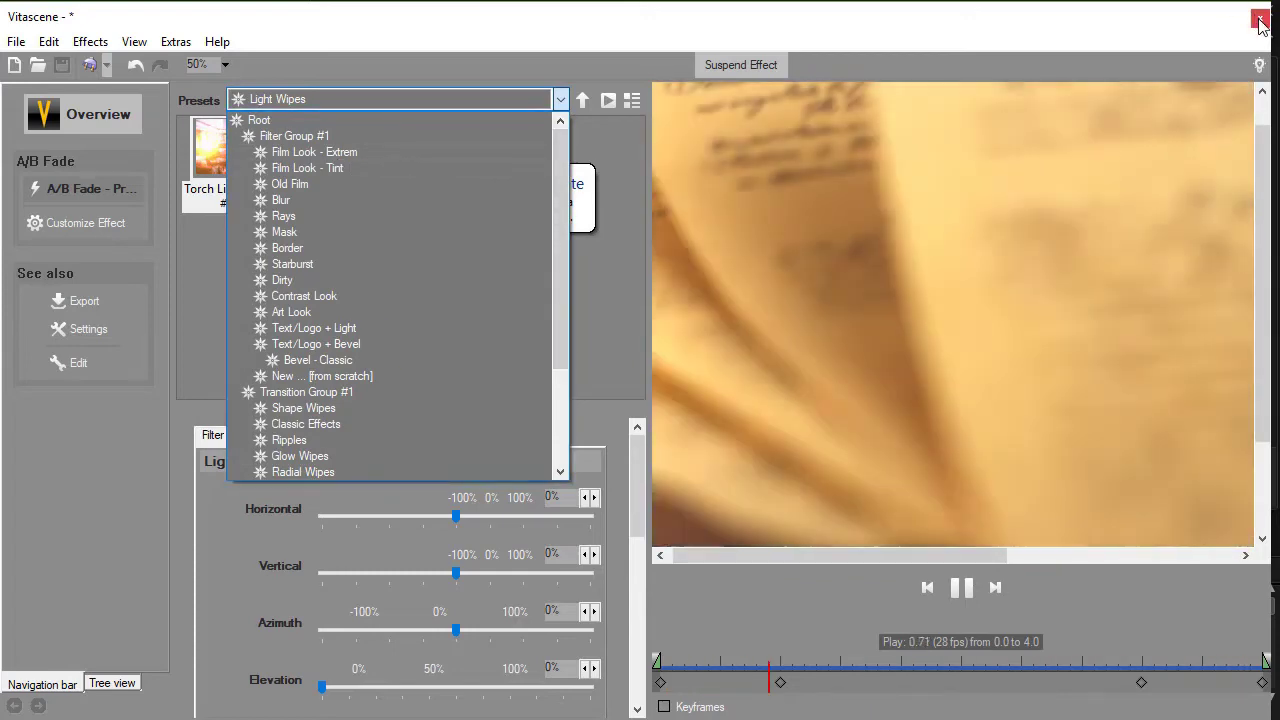
{"action": "left_click", "coordinate": [860, 274]}
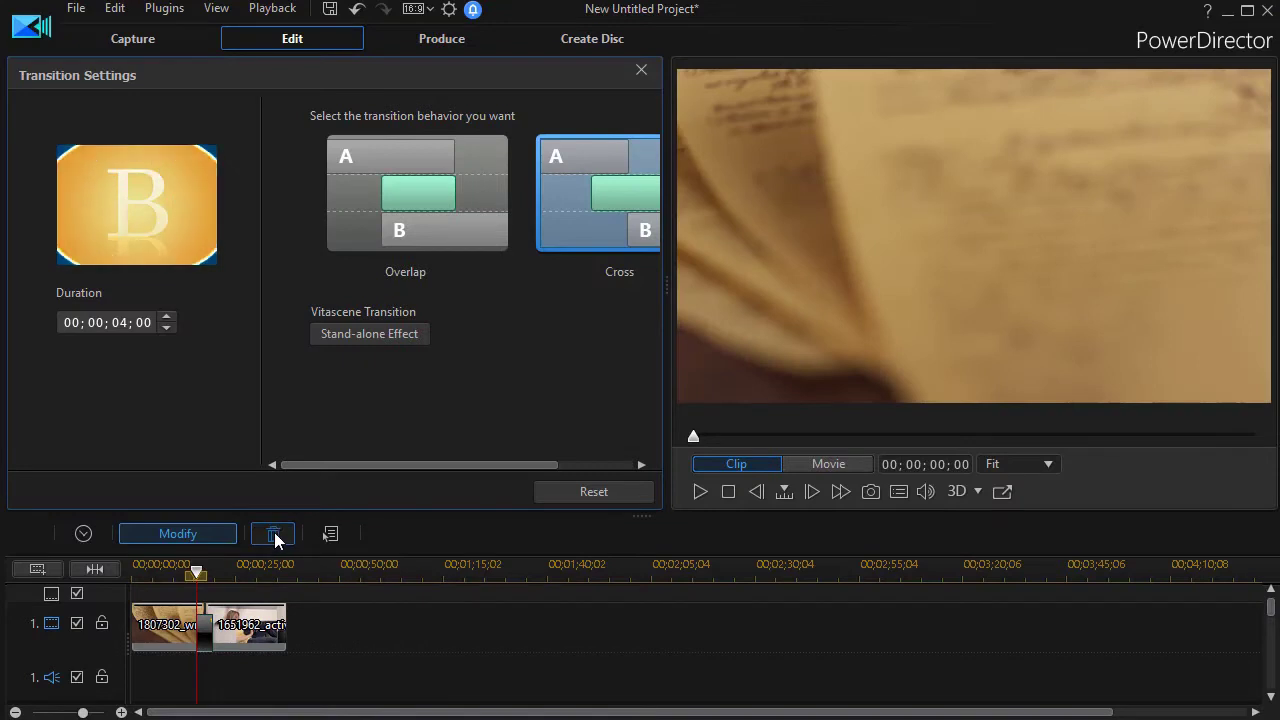
Delete the Vitascene transition and switch to the proDAD video effects library.
{"action": "left_click", "coordinate": [274, 535]}
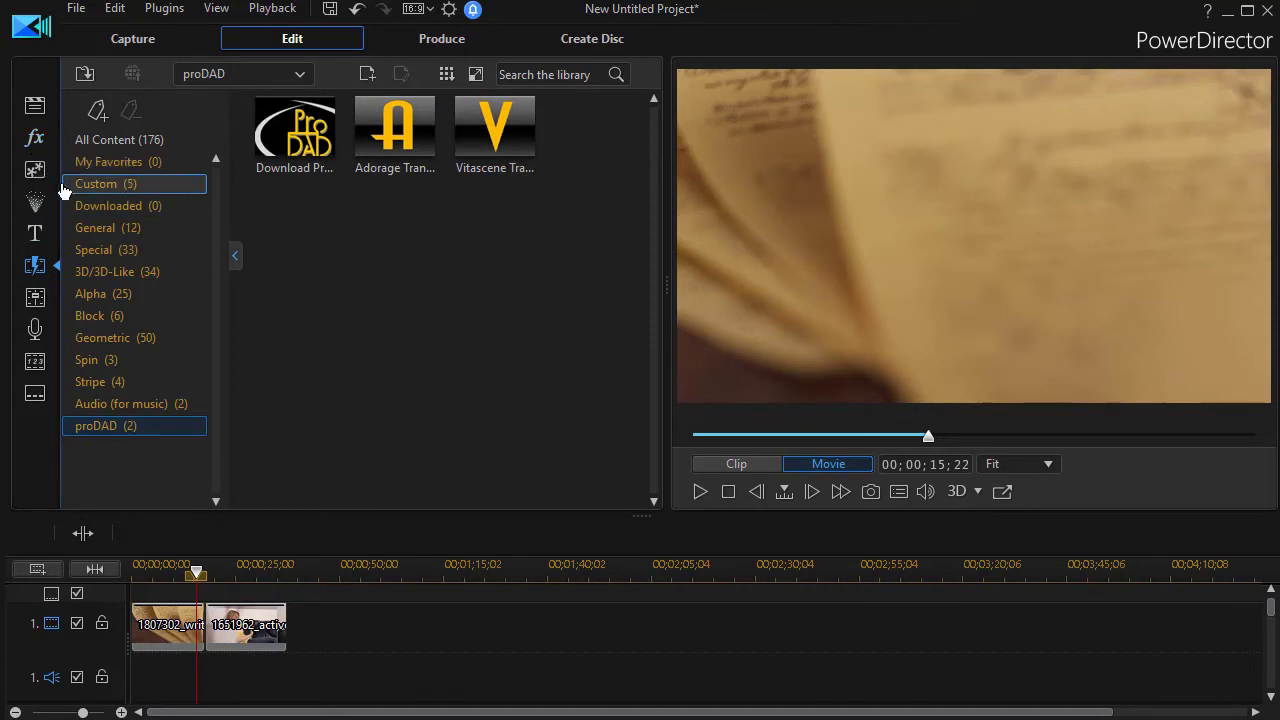
{"action": "left_click", "coordinate": [38, 140]}
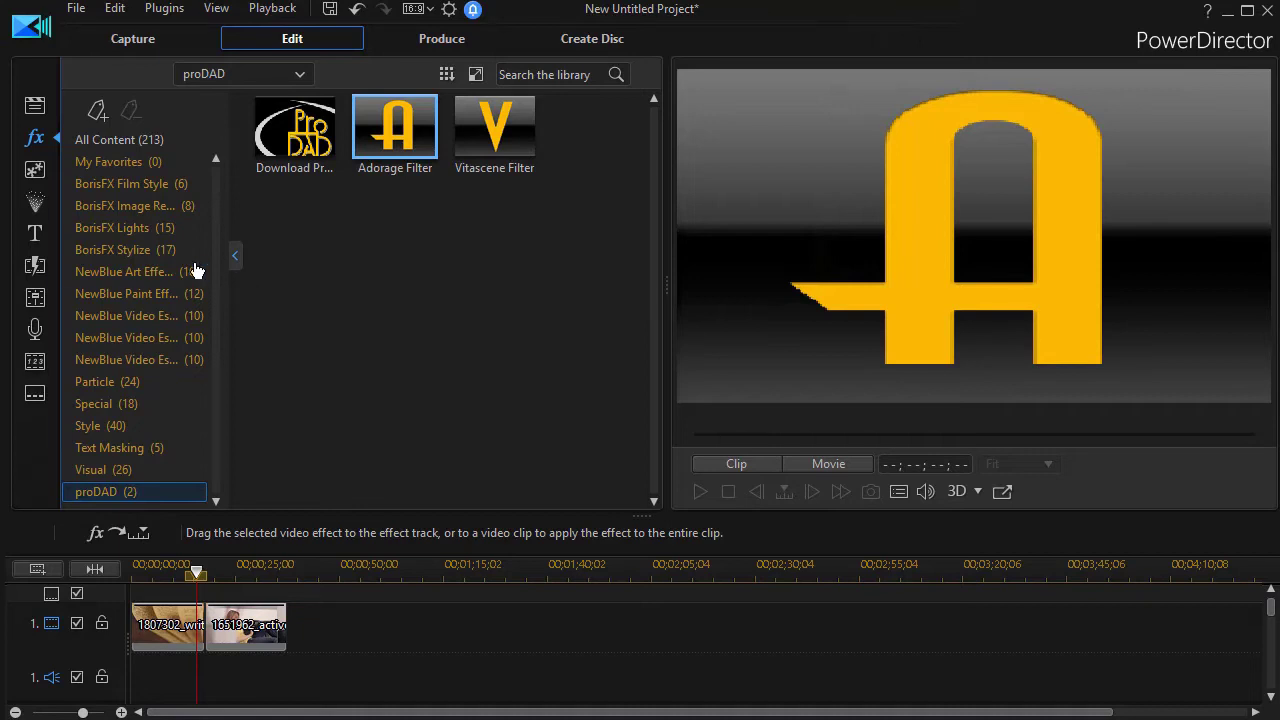
Look at BorisFX Film Style, then scroll through the 17 BorisFX Stylize BCC effects.
{"action": "left_click", "coordinate": [166, 188]}
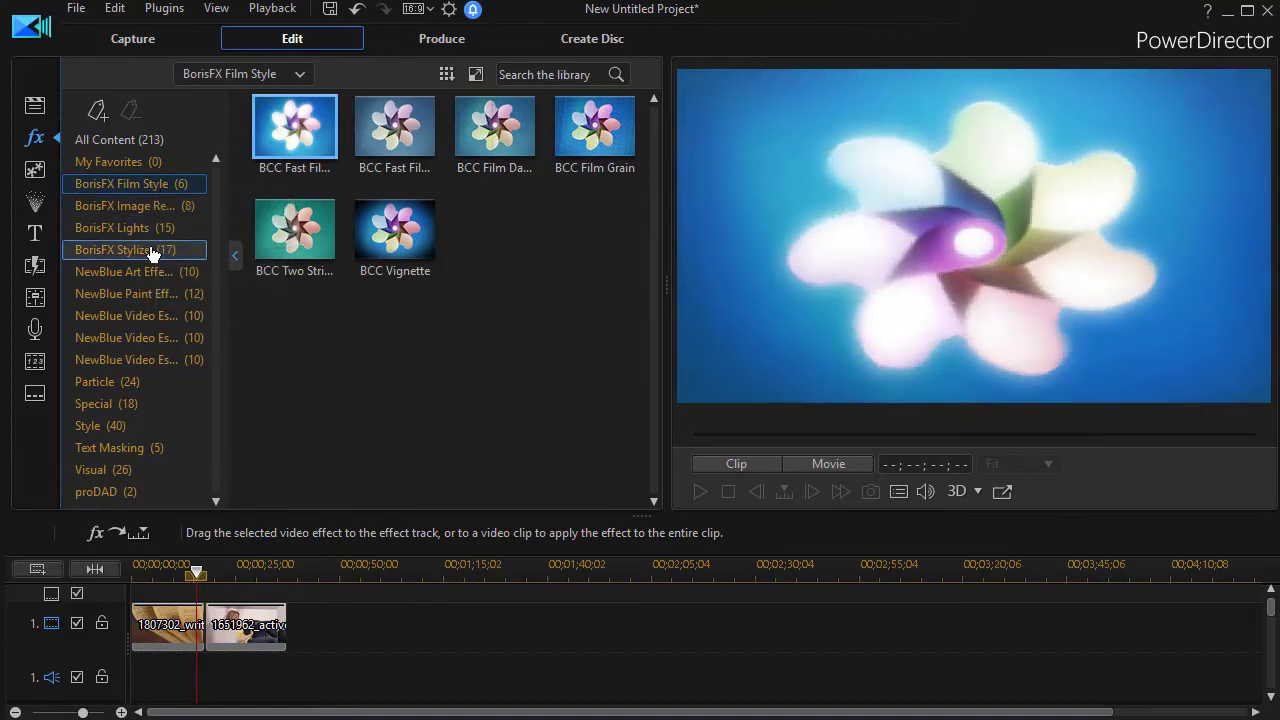
{"action": "left_click", "coordinate": [155, 252]}
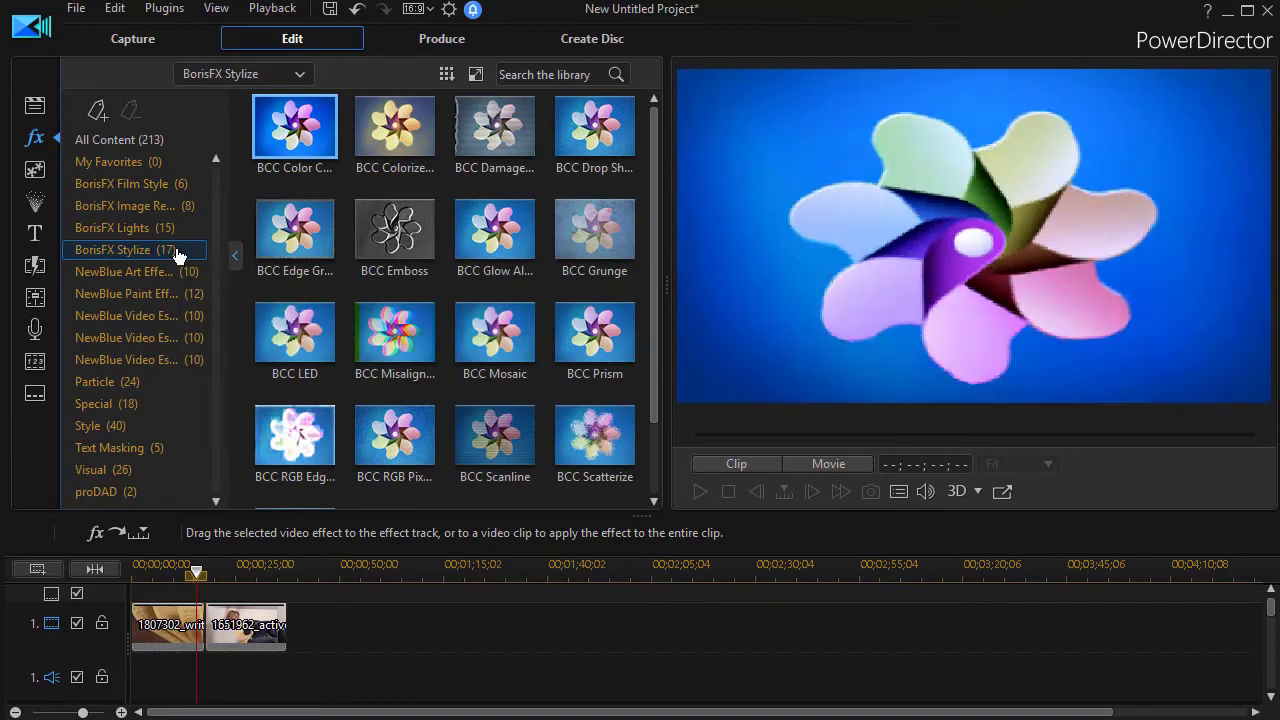
{"action": "left_click_drag", "start_coordinate": [656, 285], "coordinate": [648, 402]}
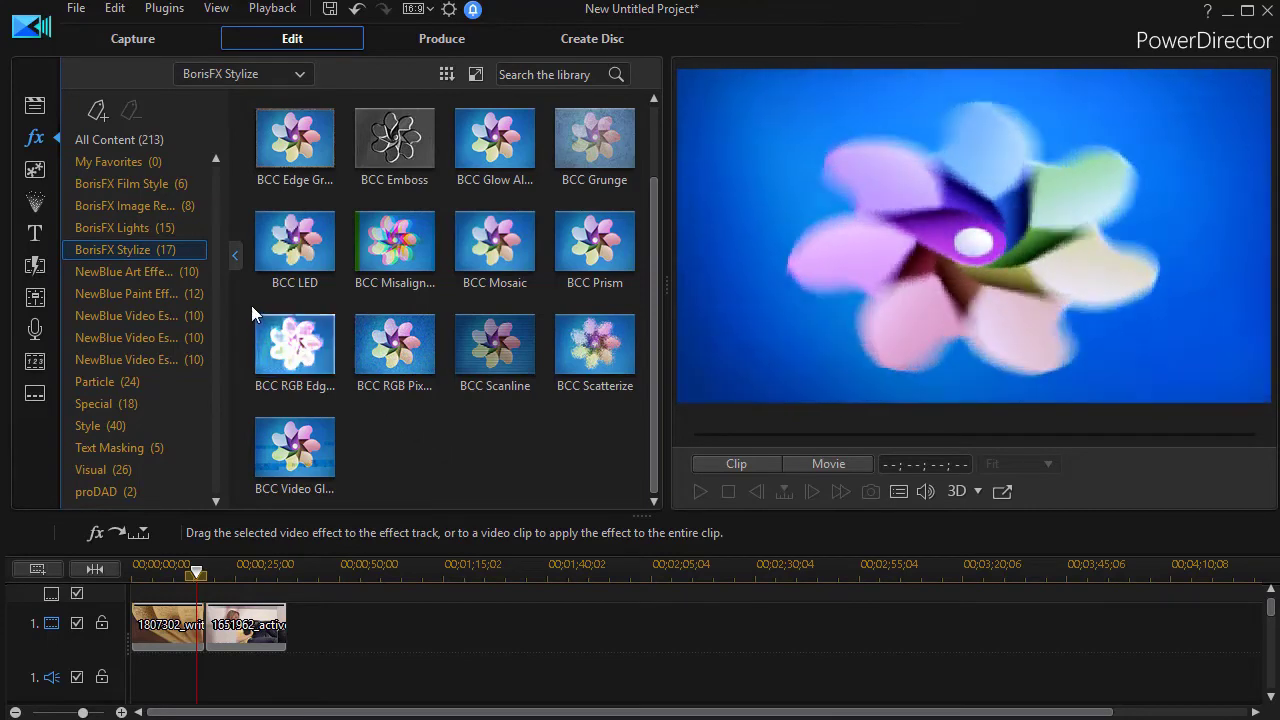
Browse Holiday Pack Vol. 9 overlays and particles, previewing the gold snowflake ring and red-and-white Christmas particle.
{"action": "left_click", "coordinate": [36, 171]}
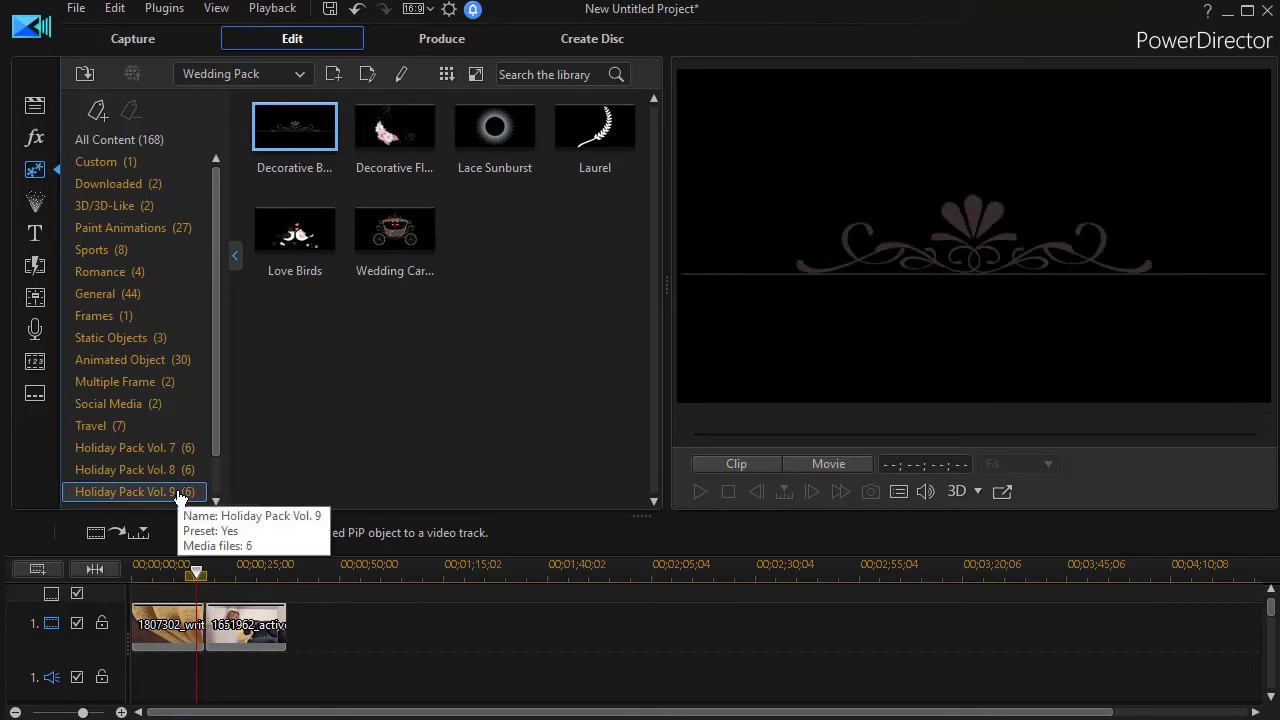
{"action": "left_click", "coordinate": [180, 494]}
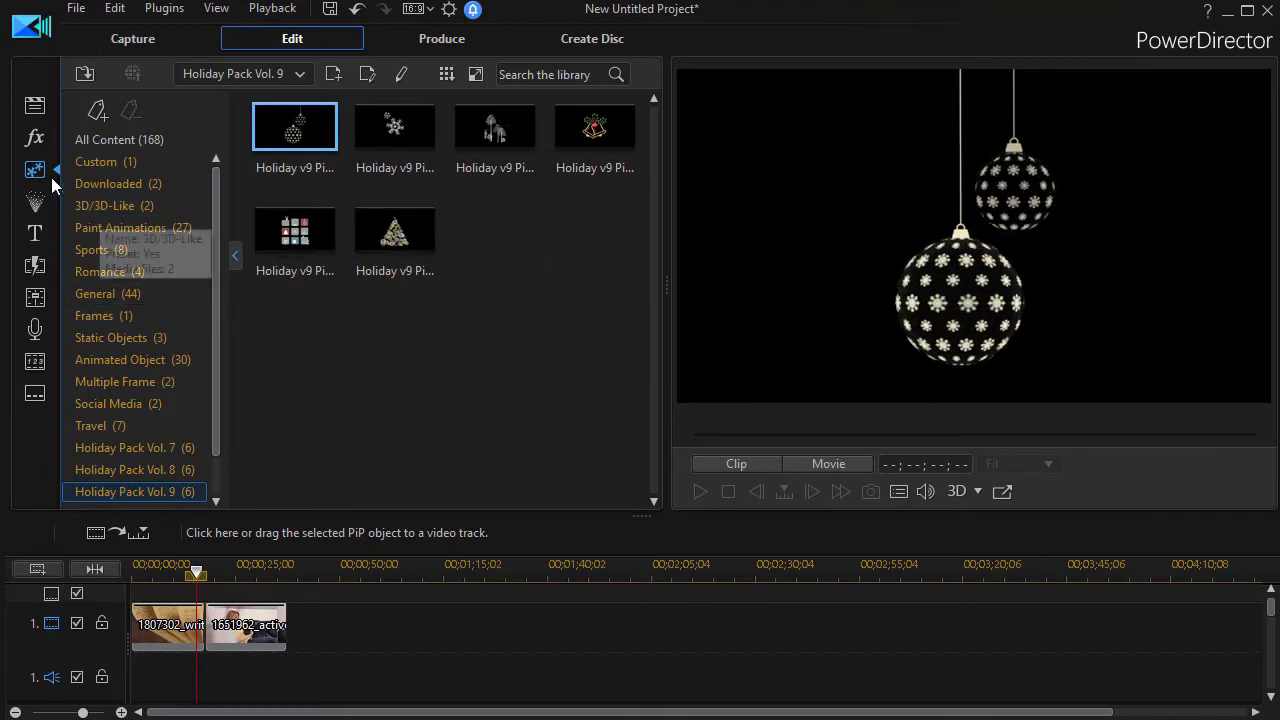
{"action": "left_click", "coordinate": [35, 202]}
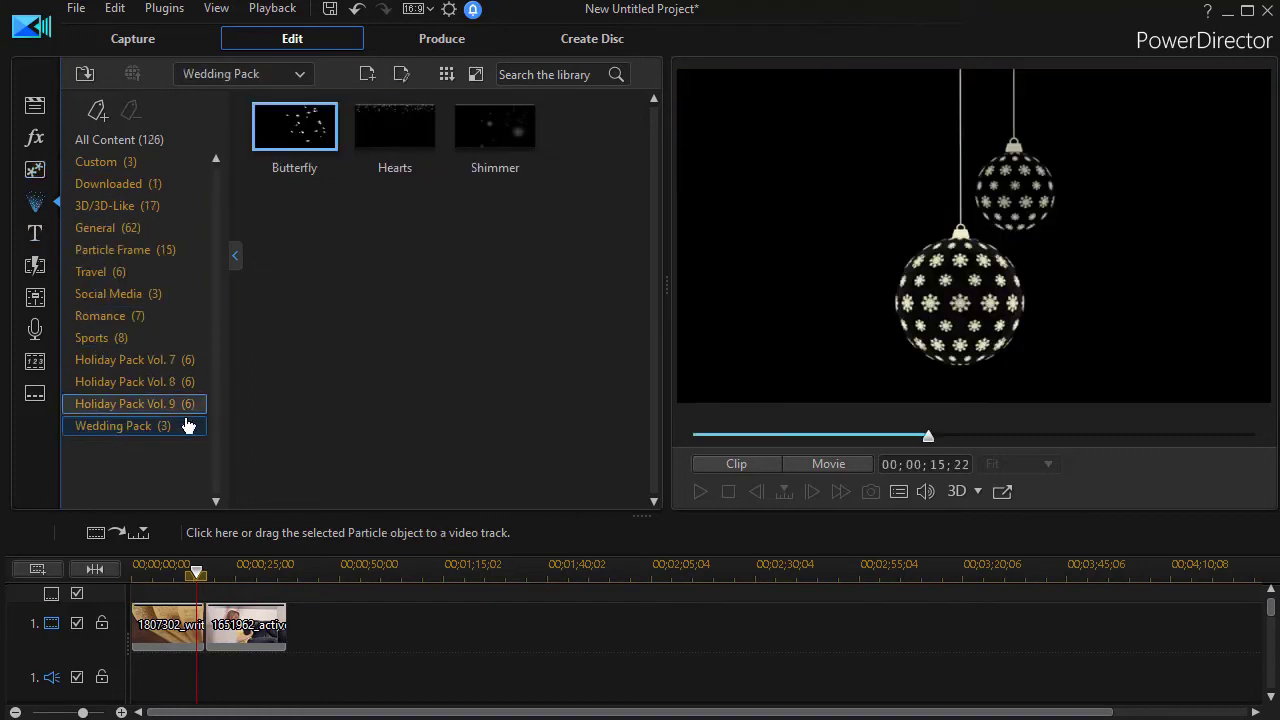
{"action": "left_click", "coordinate": [186, 426]}
{"action": "left_click", "coordinate": [176, 408]}
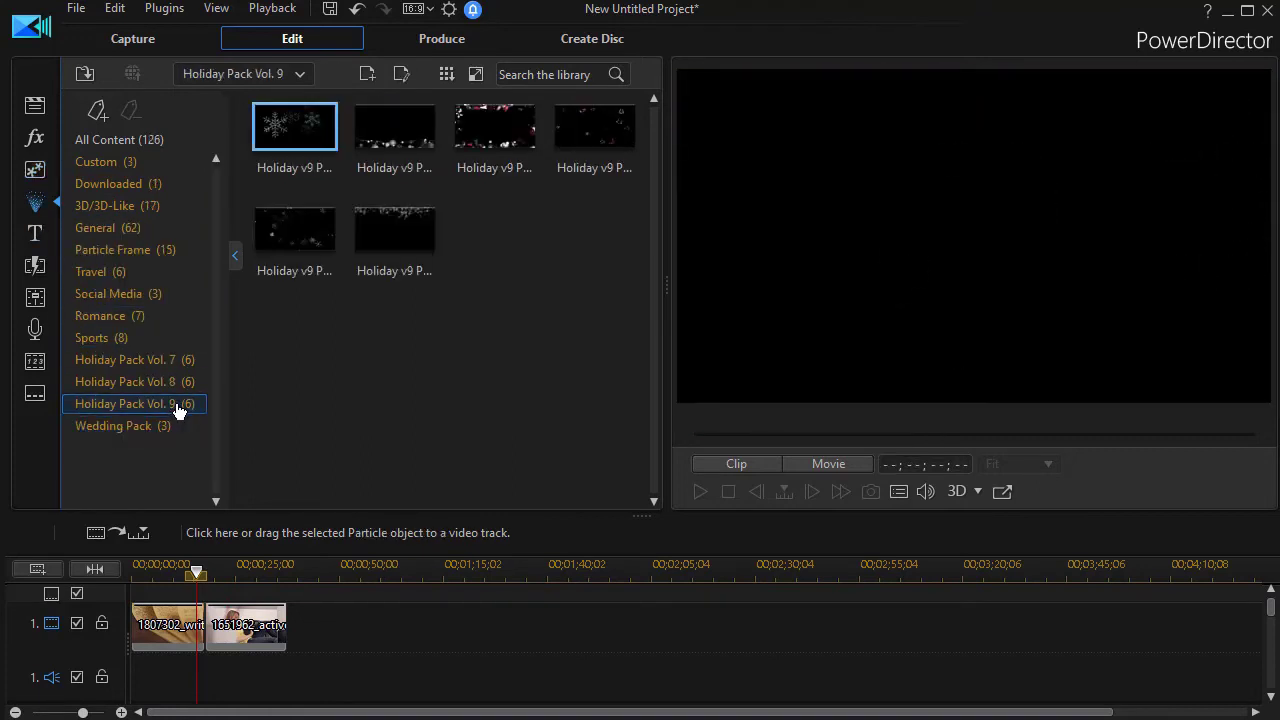
{"action": "left_click", "coordinate": [315, 229]}
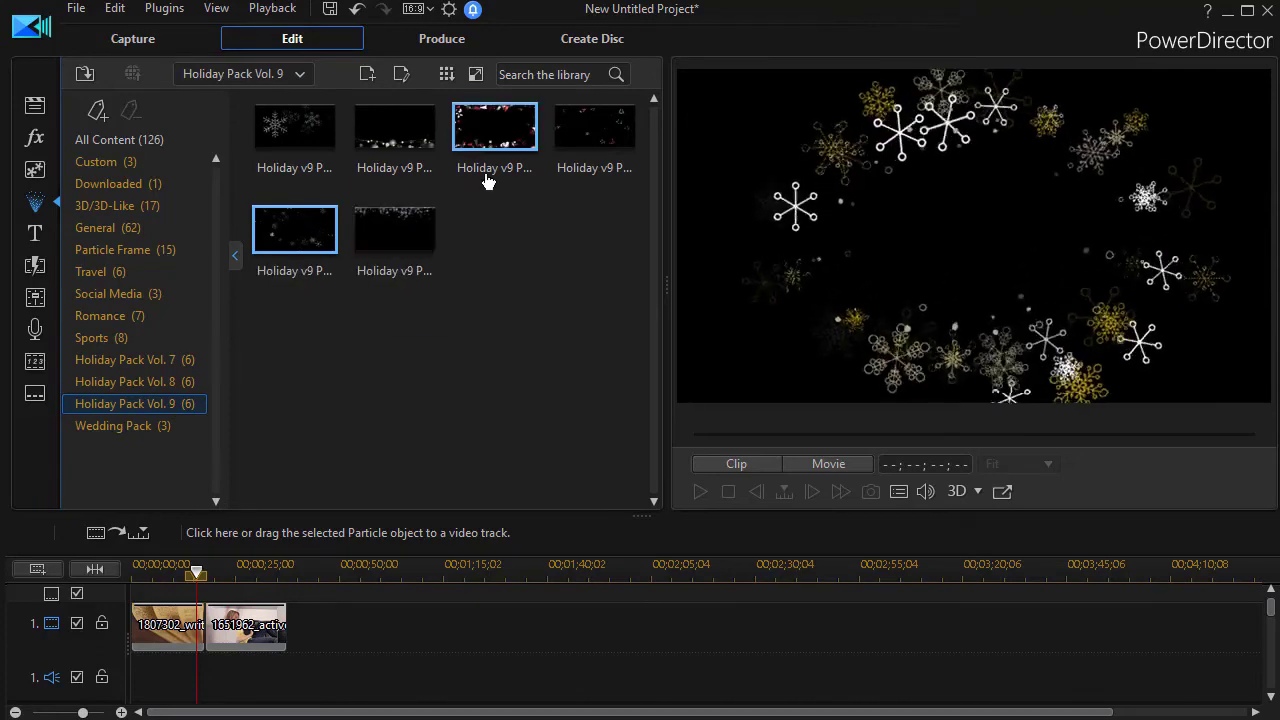
{"action": "left_click", "coordinate": [510, 145]}
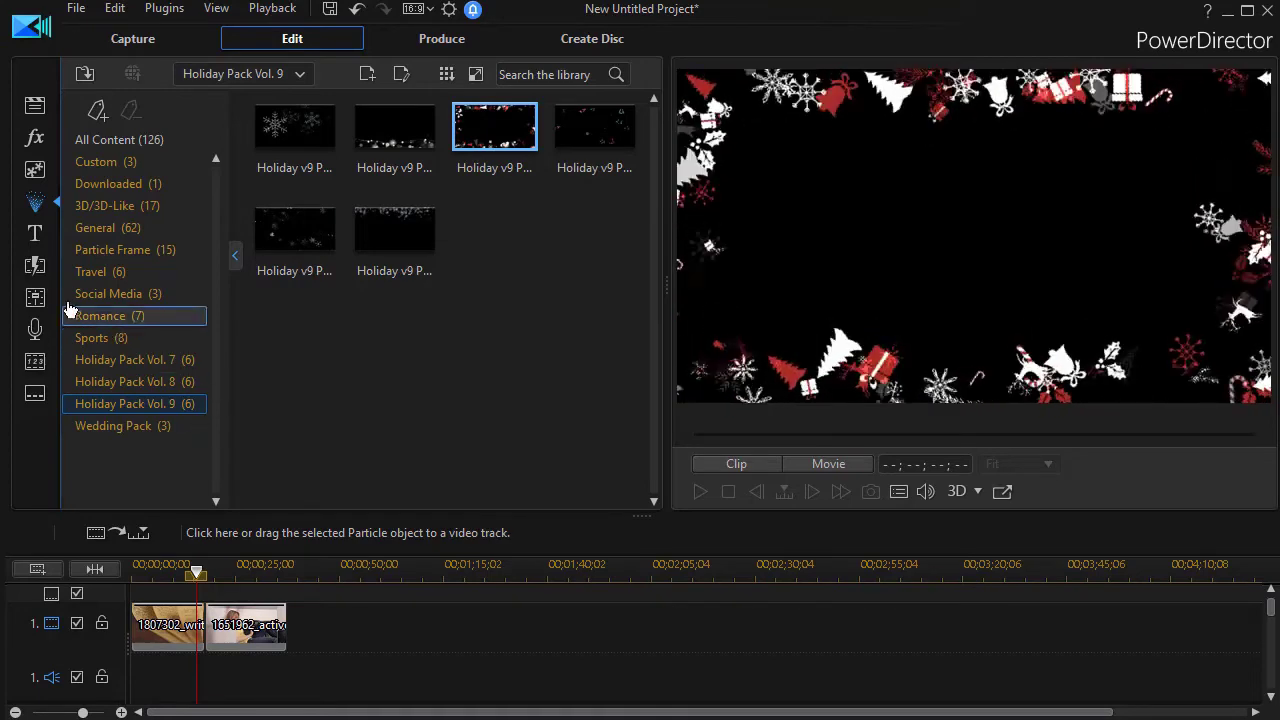
{"action": "left_click", "coordinate": [36, 233]}
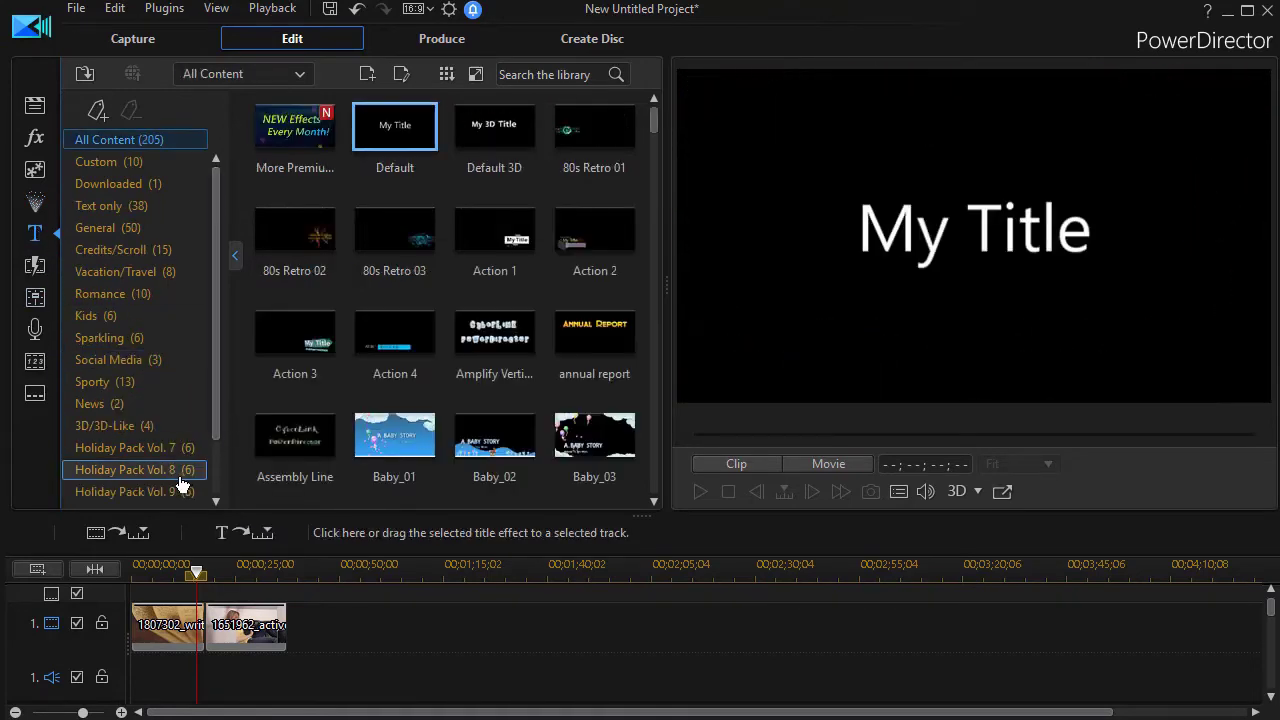
{"action": "left_click", "coordinate": [172, 492]}
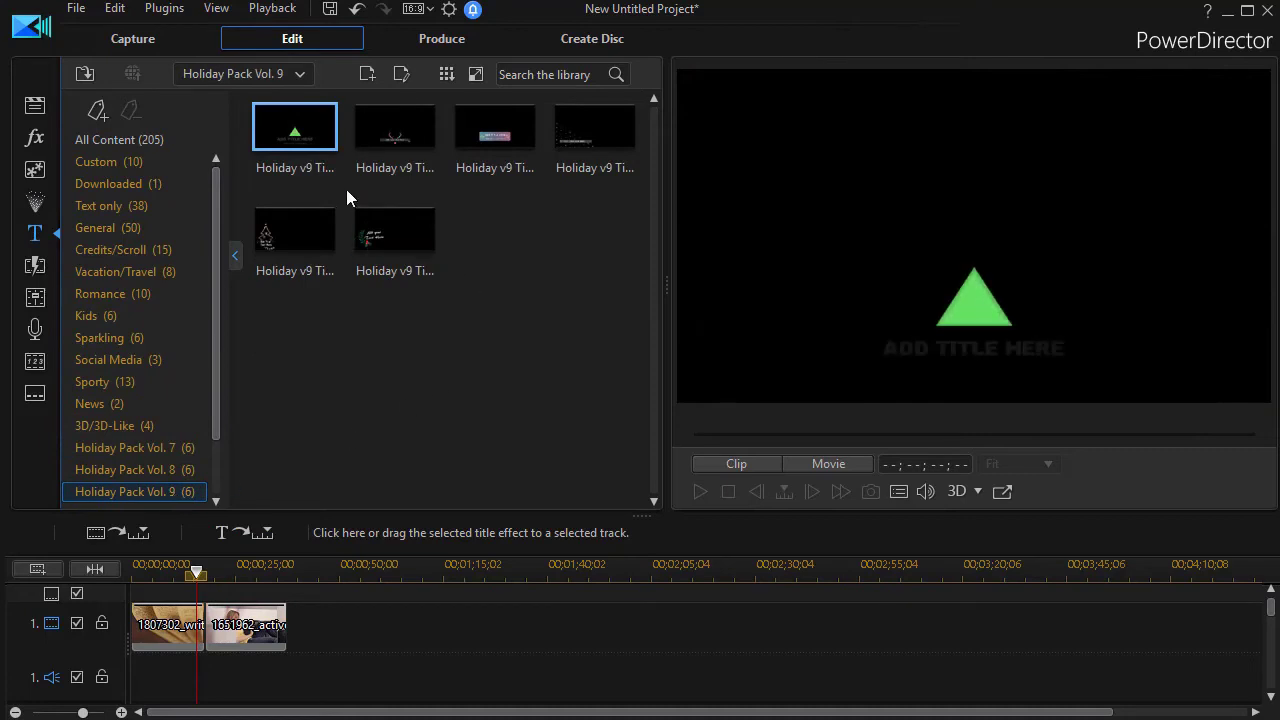
{"action": "left_click", "coordinate": [484, 157]}
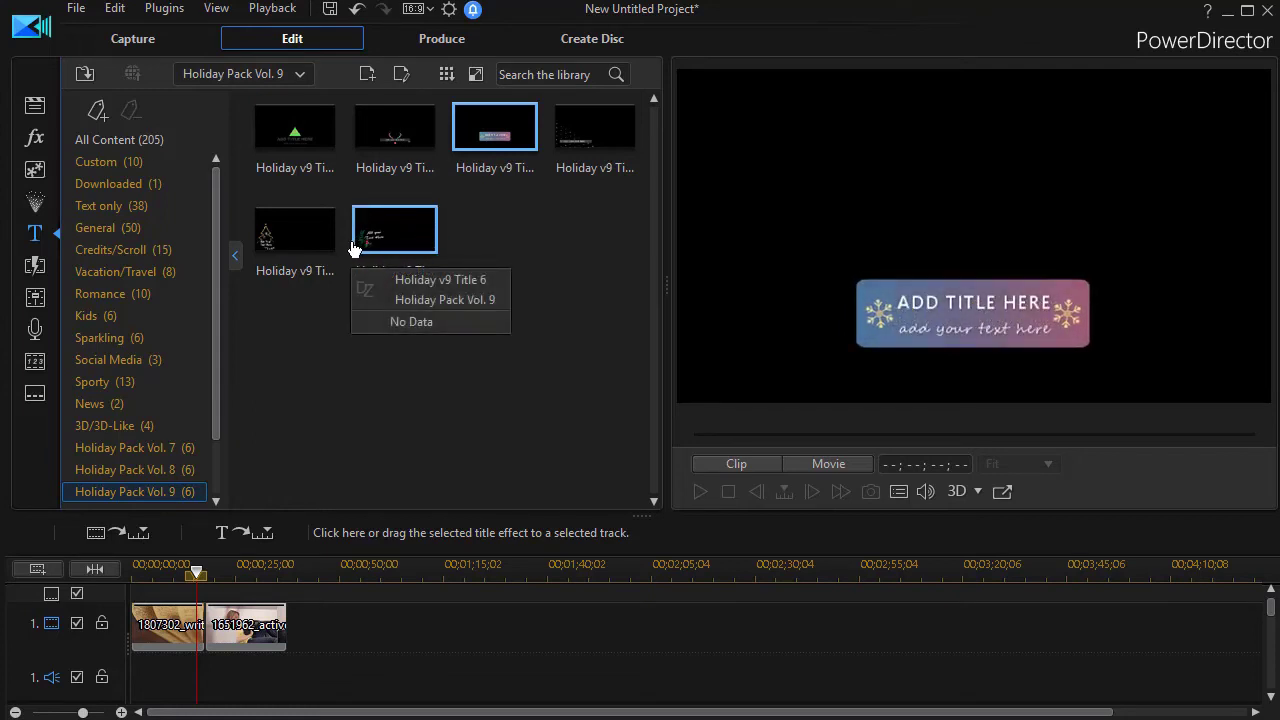
{"action": "left_click_drag", "start_coordinate": [219, 392], "coordinate": [209, 419]}
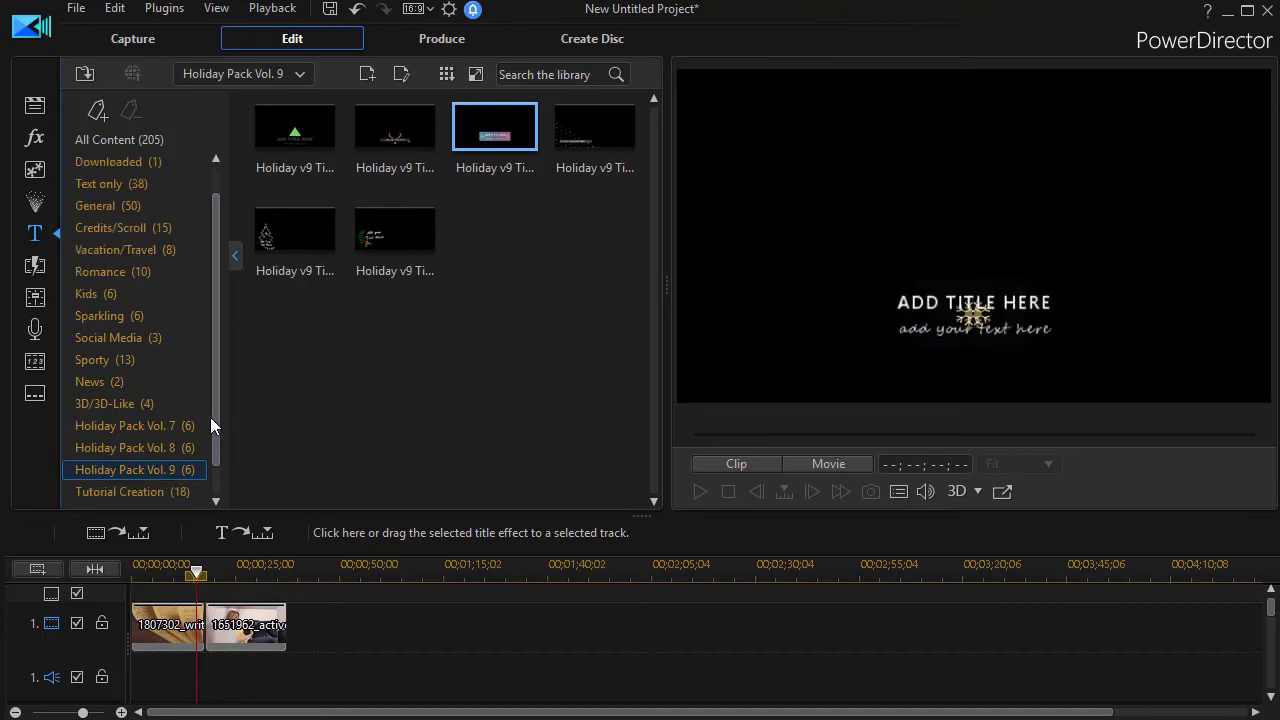
{"action": "left_click_drag", "start_coordinate": [210, 424], "coordinate": [207, 431]}
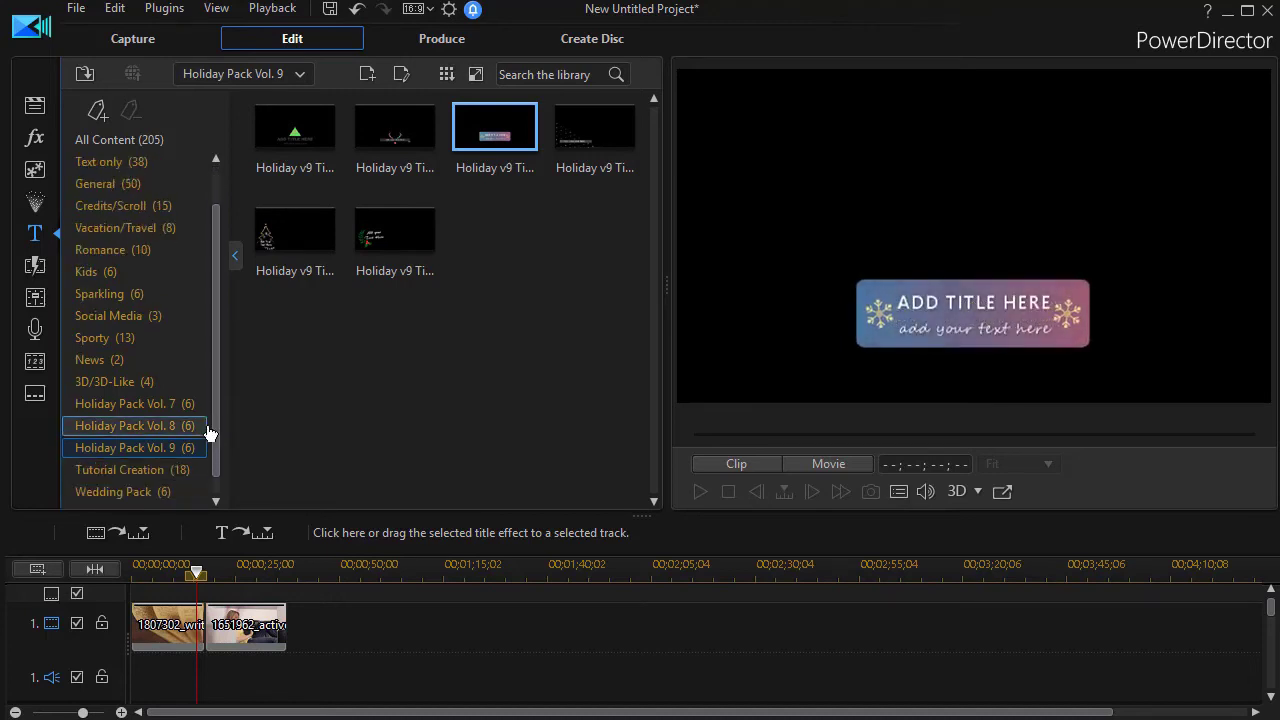
{"action": "left_click", "coordinate": [155, 493]}
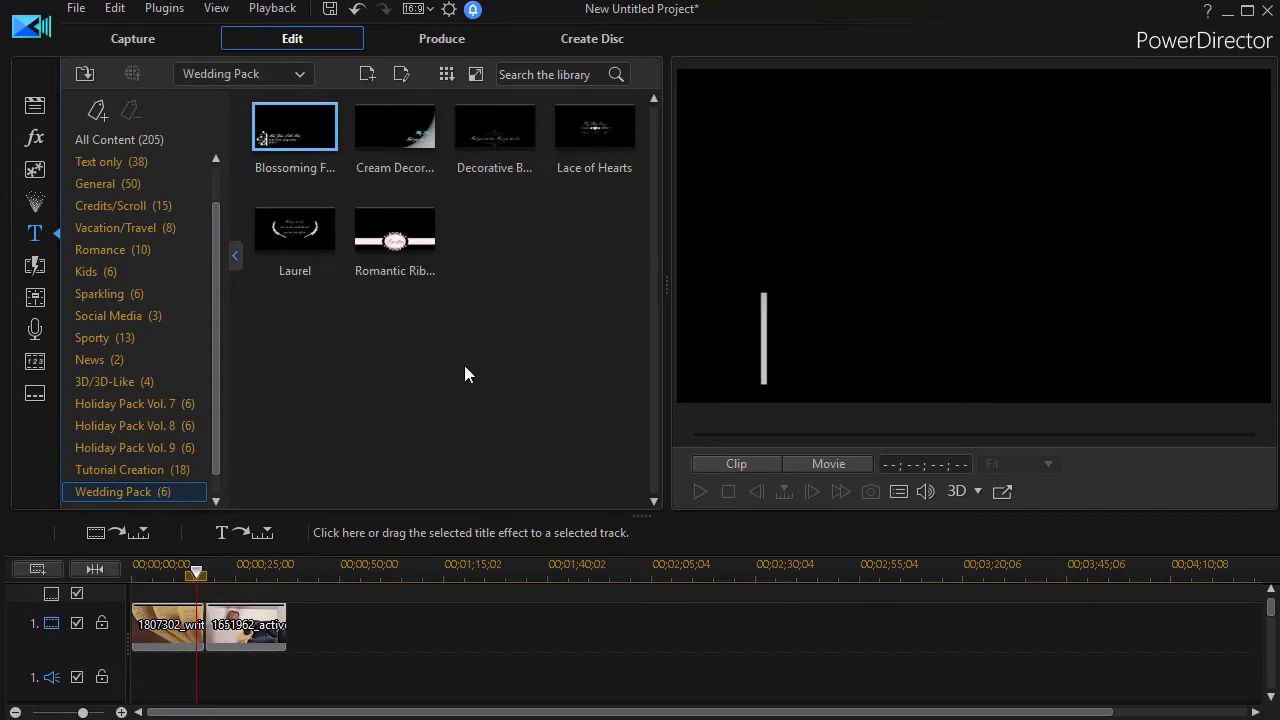
{"action": "left_click", "coordinate": [405, 245]}
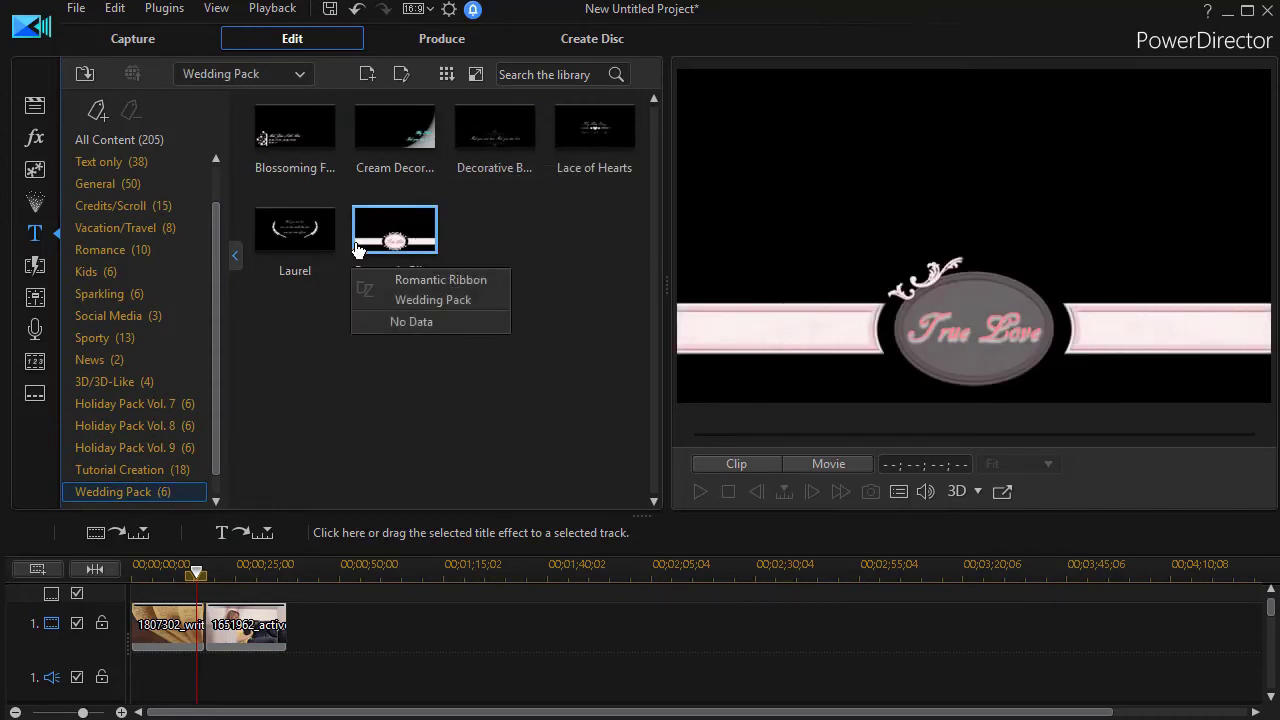
{"action": "left_click", "coordinate": [34, 201]}
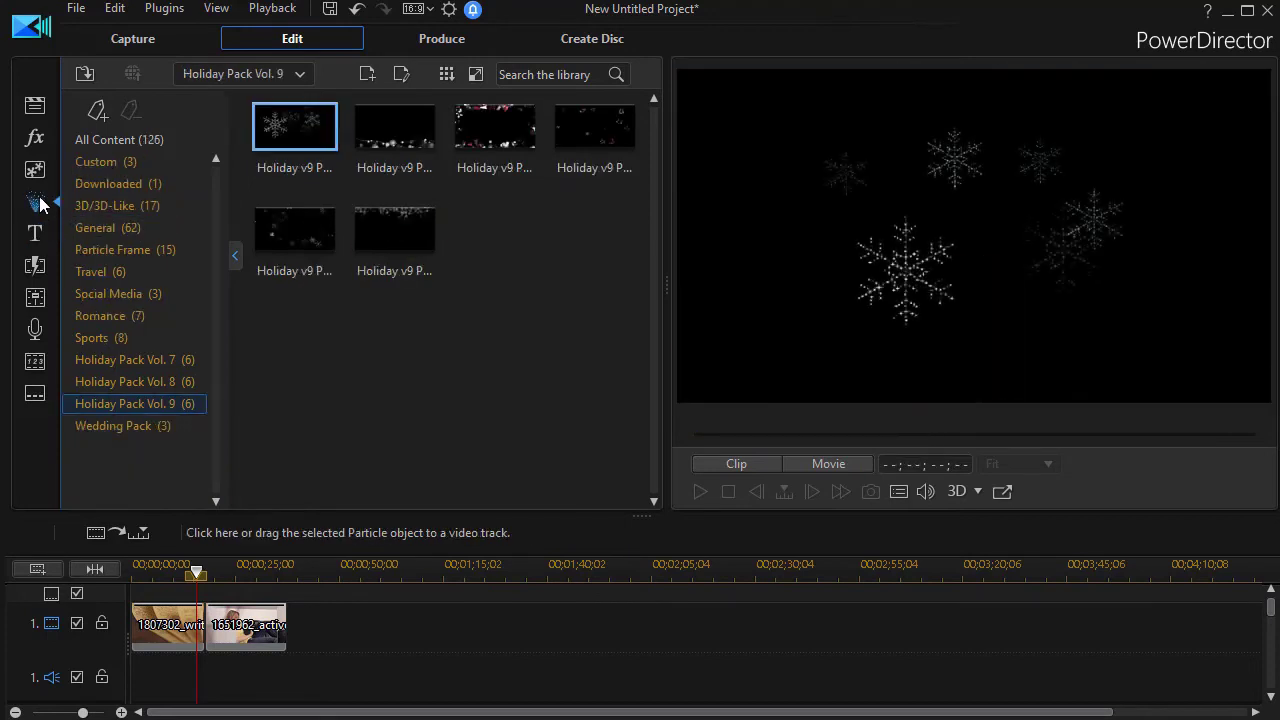
Show the Wedding Pack particle effects, then move to the overlay objects library.
{"action": "left_click", "coordinate": [122, 428]}
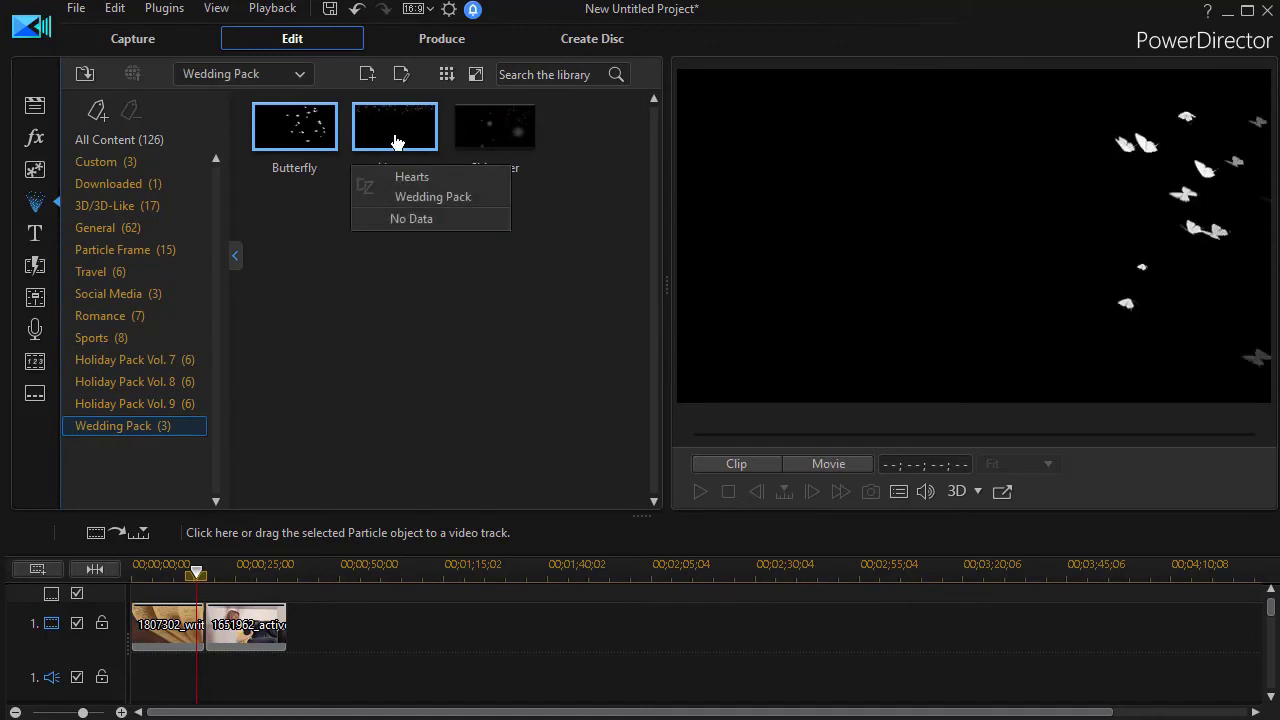
{"action": "left_click", "coordinate": [36, 170]}
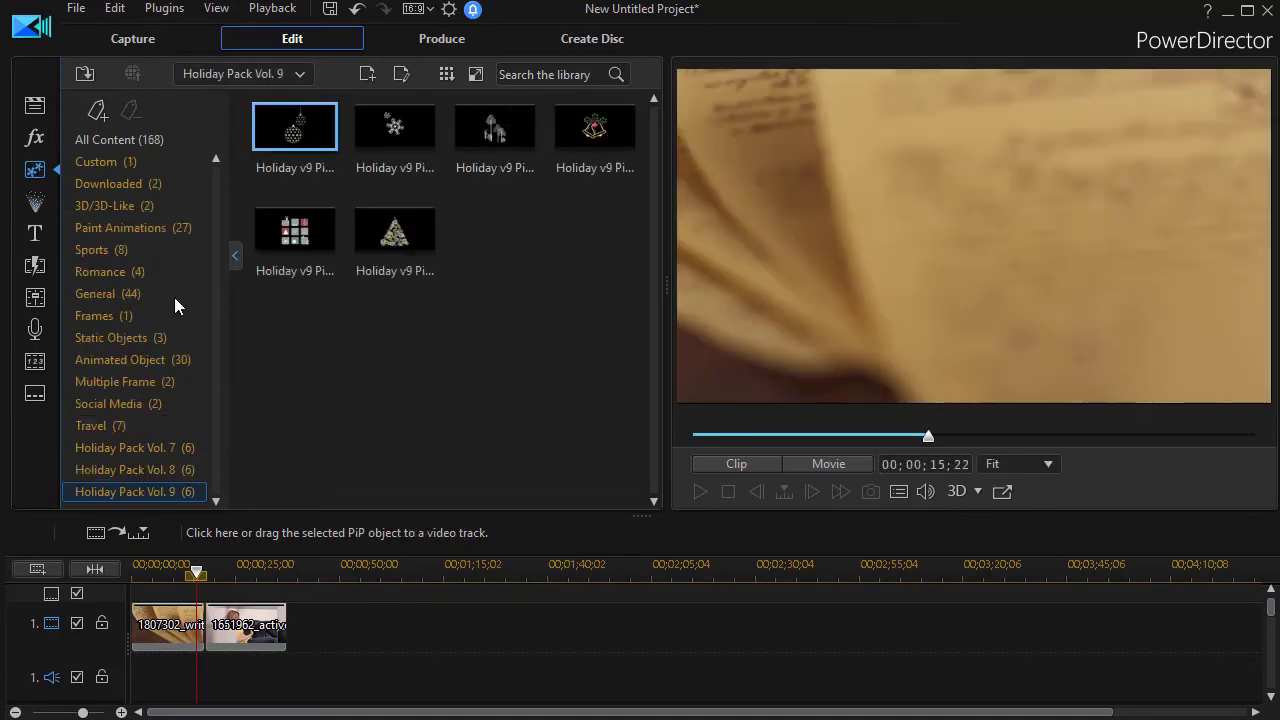
{"action": "left_click_drag", "start_coordinate": [212, 379], "coordinate": [212, 476]}
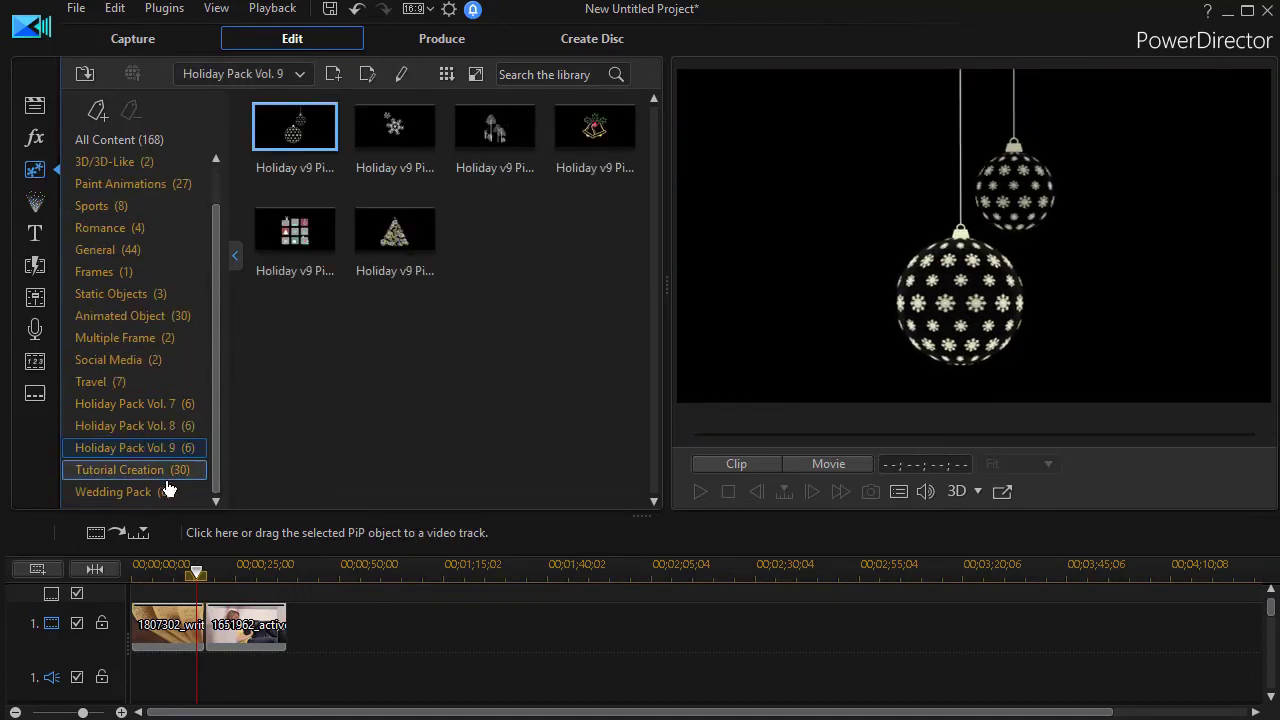
List the Wedding Pack overlay objects, preview Lace Sunburst, then bring up the title templates library.
{"action": "left_click", "coordinate": [168, 489]}
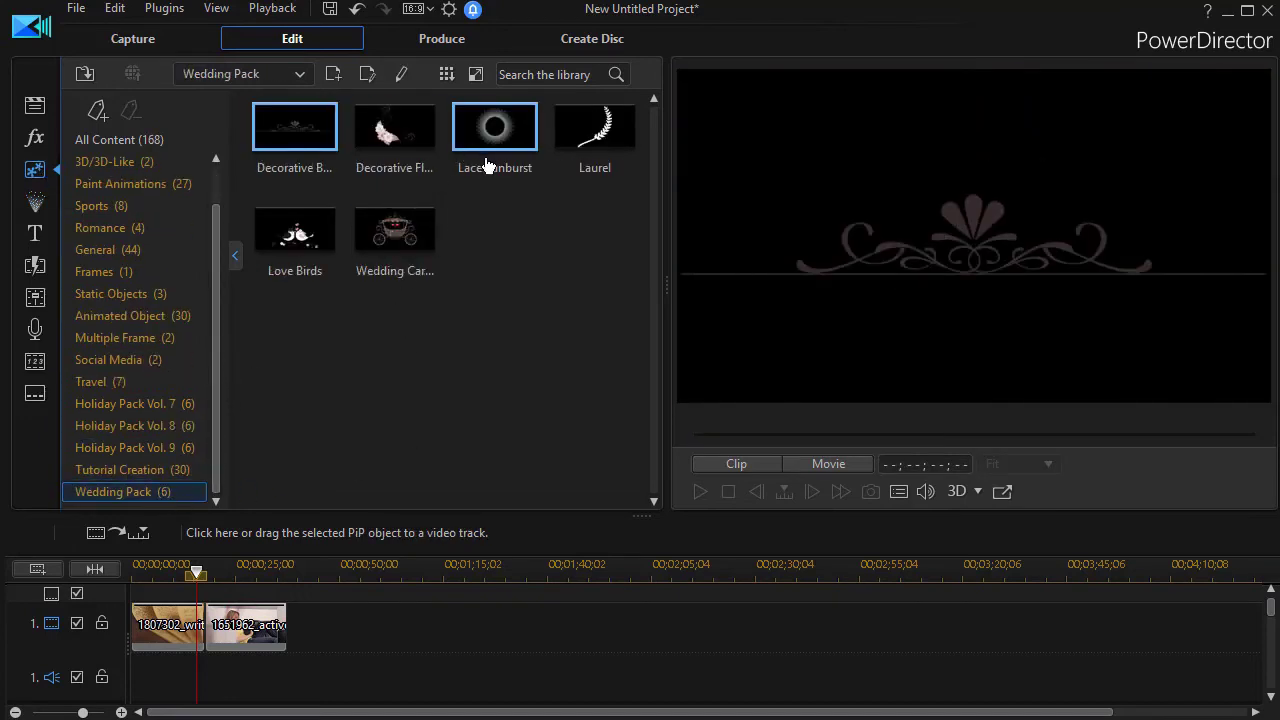
{"action": "left_click", "coordinate": [501, 149]}
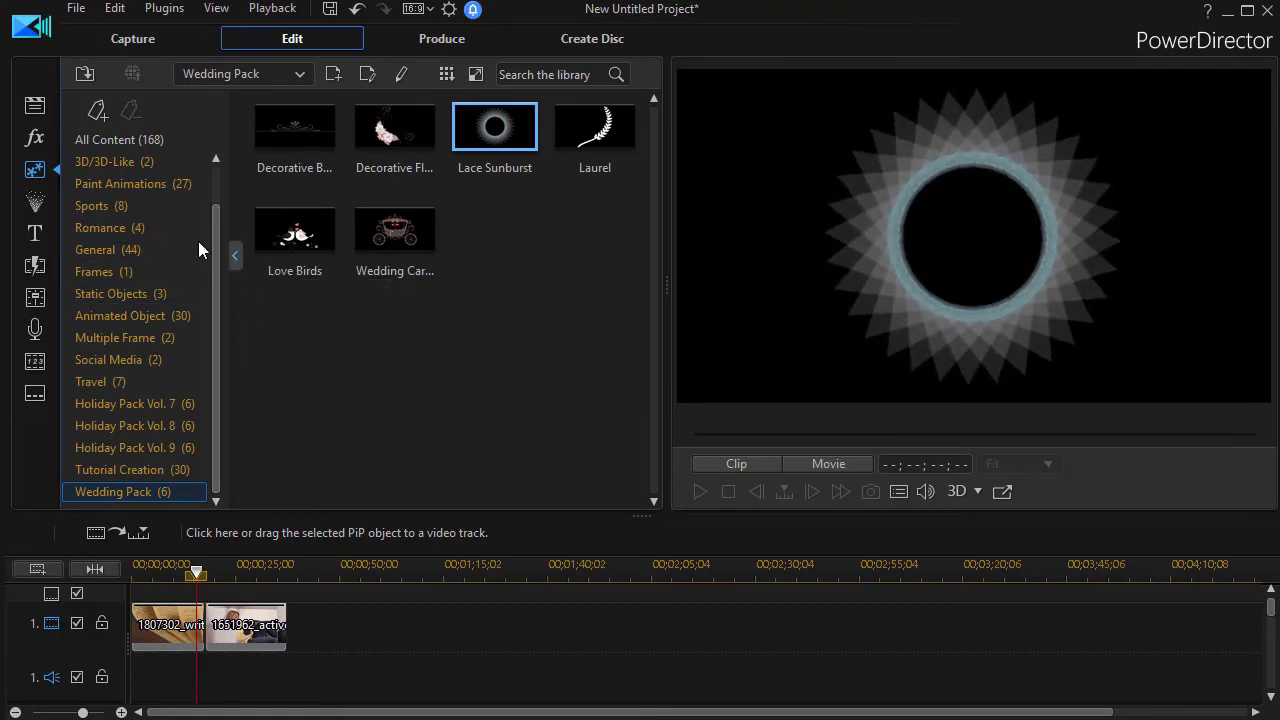
{"action": "left_click", "coordinate": [33, 235]}
Drop the NewBlue Titler Pro 1.5 title onto video track 3 and open it in Titler Pro.
{"action": "left_click_drag", "start_coordinate": [219, 341], "coordinate": [212, 438]}
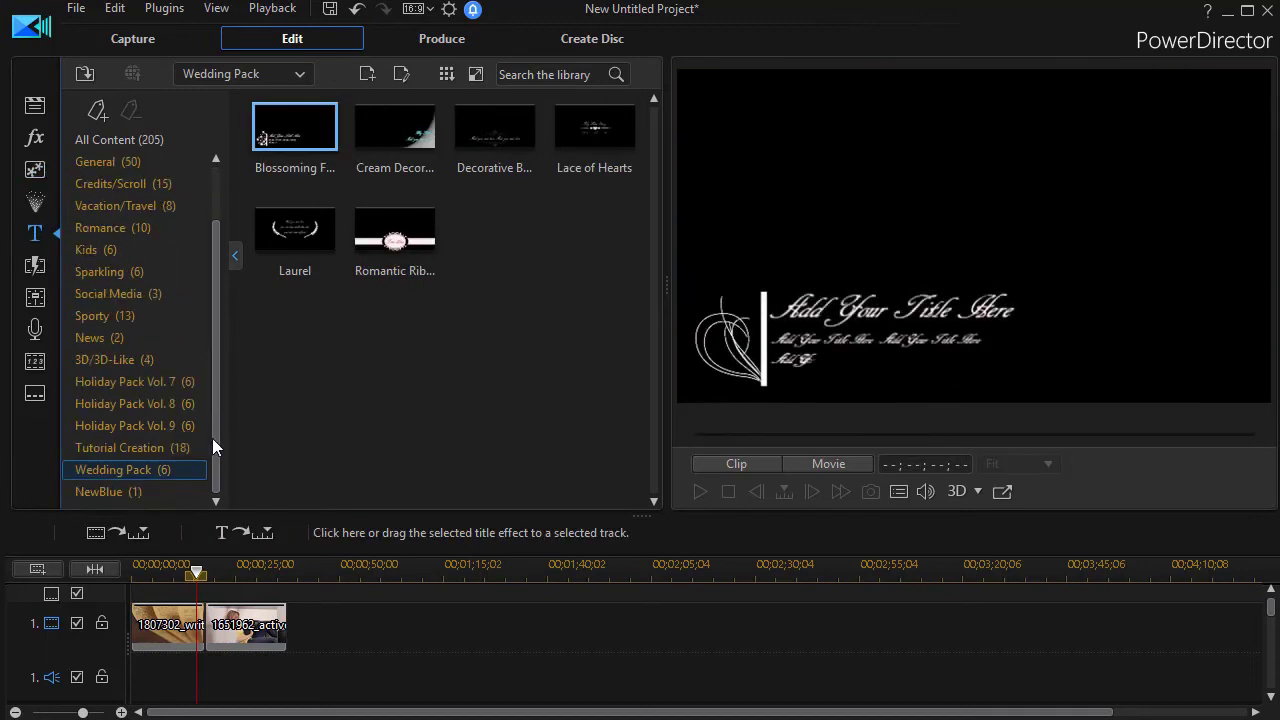
{"action": "left_click", "coordinate": [119, 497]}
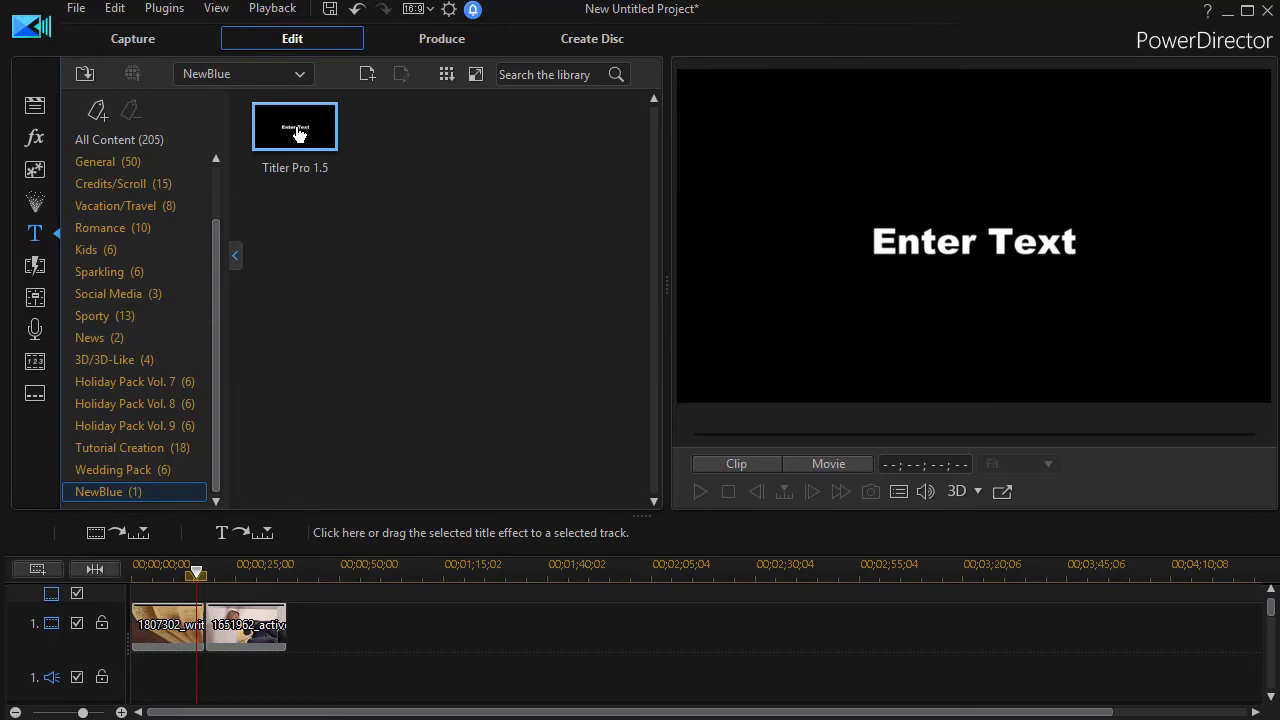
{"action": "left_click_drag", "start_coordinate": [292, 185], "coordinate": [252, 633]}
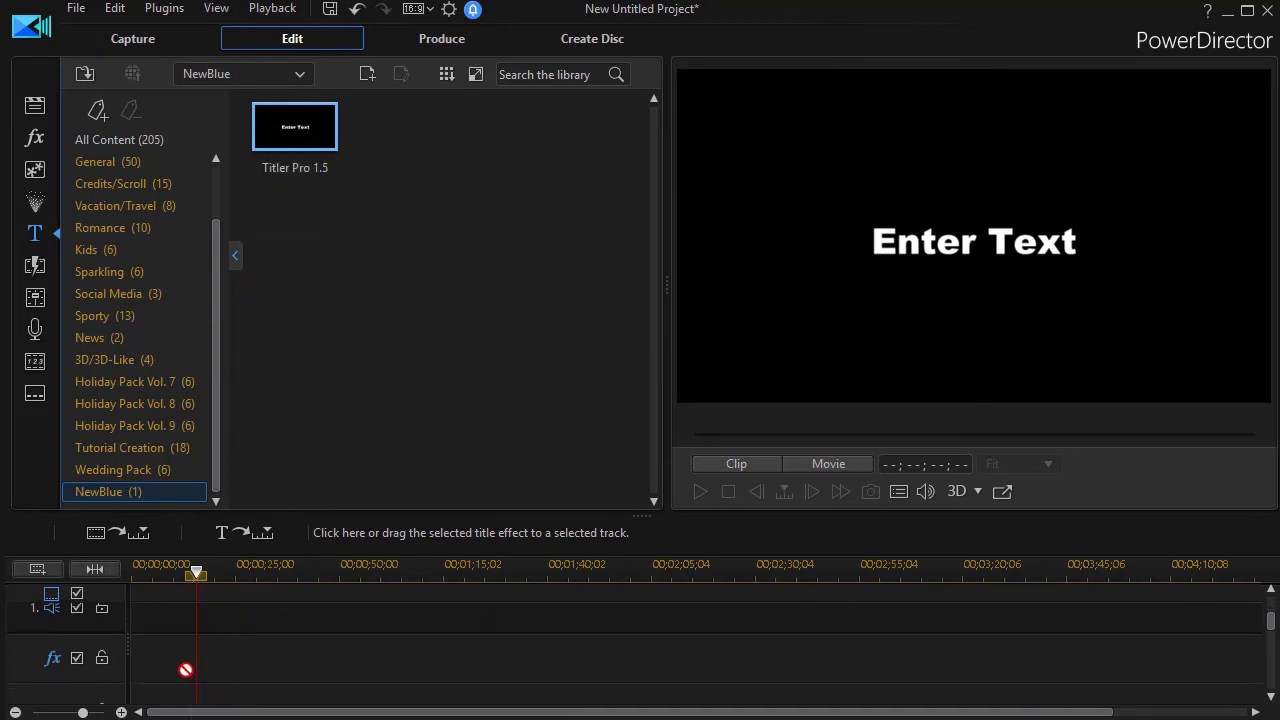
{"action": "left_click_drag", "start_coordinate": [186, 669], "coordinate": [206, 694]}
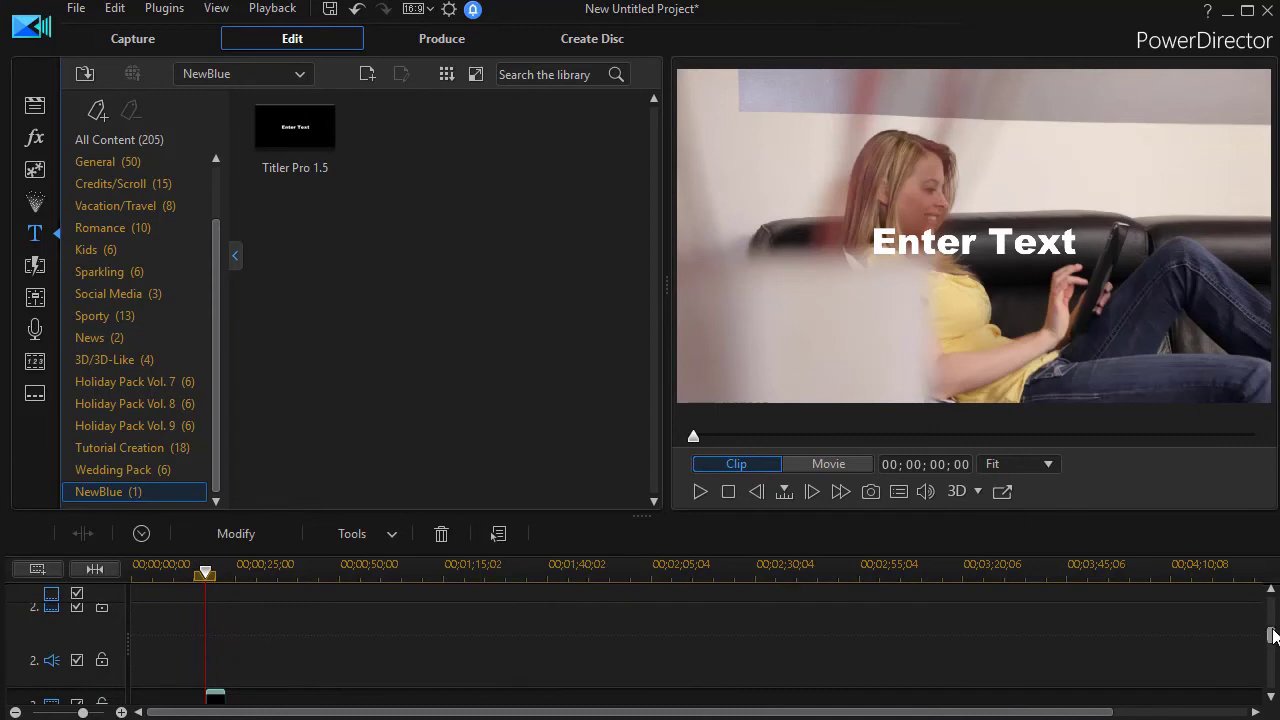
{"action": "left_click_drag", "start_coordinate": [1273, 636], "coordinate": [1273, 643]}
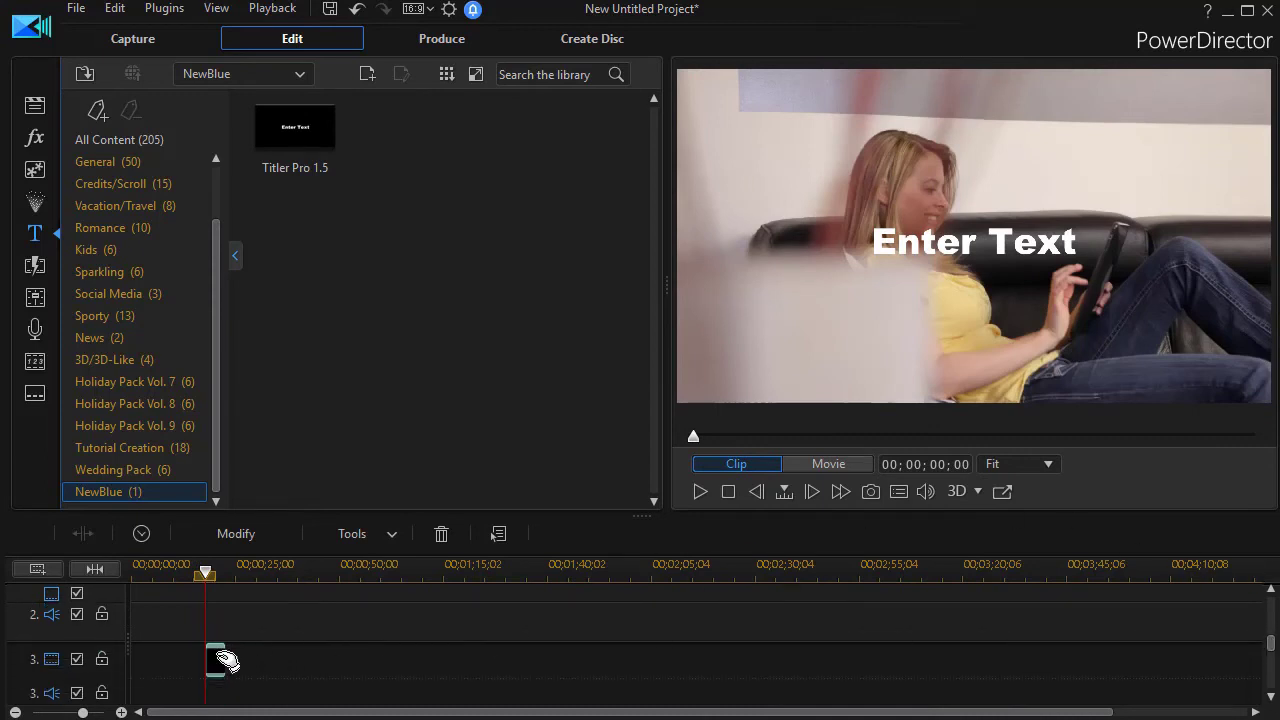
{"action": "scroll", "coordinate": [221, 662], "scroll_direction": "down", "scroll_amount": 1}
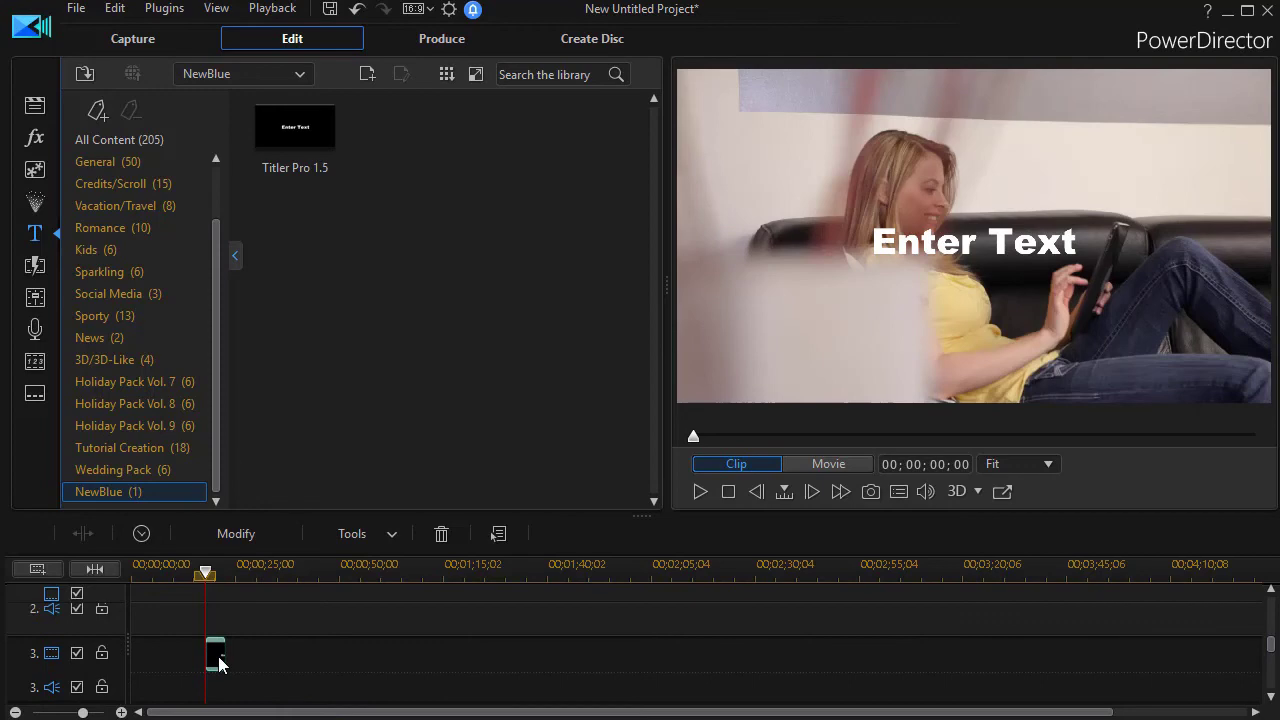
{"action": "double_click", "coordinate": [218, 658]}
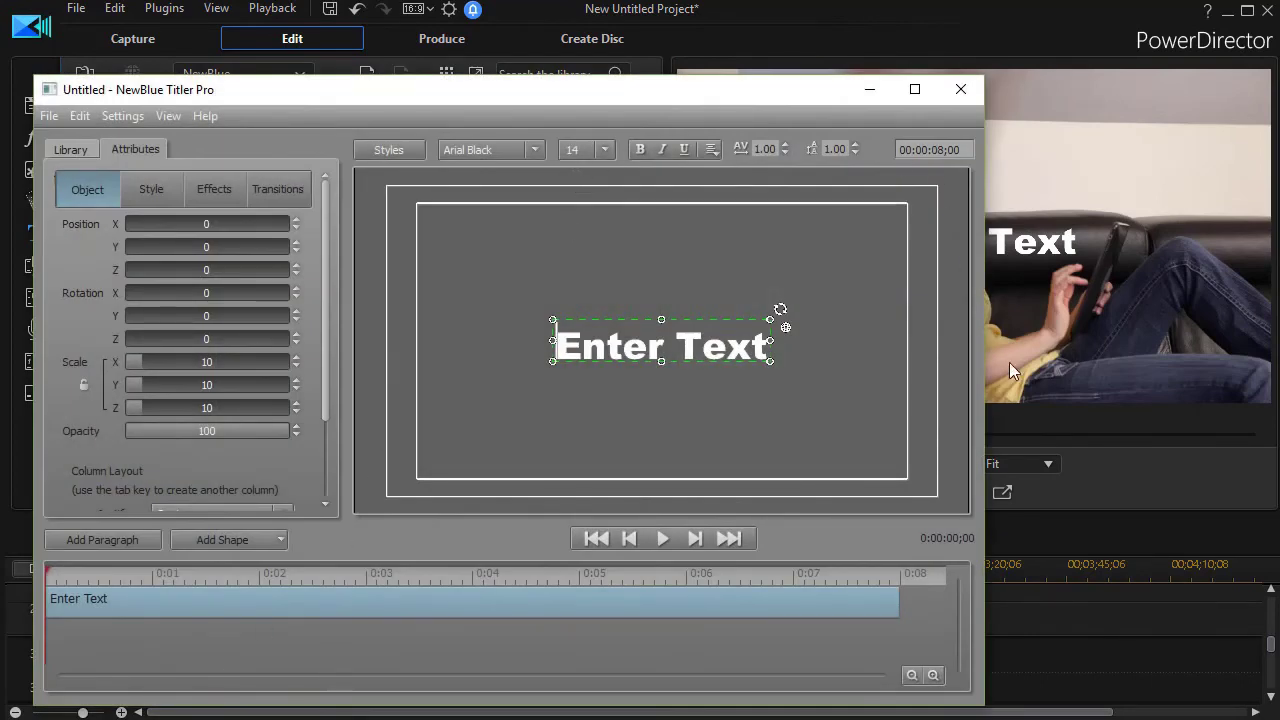
Widen the NewBlue Titler Pro editor window until it fills the whole screen.
{"action": "left_click_drag", "start_coordinate": [986, 434], "coordinate": [1254, 469]}
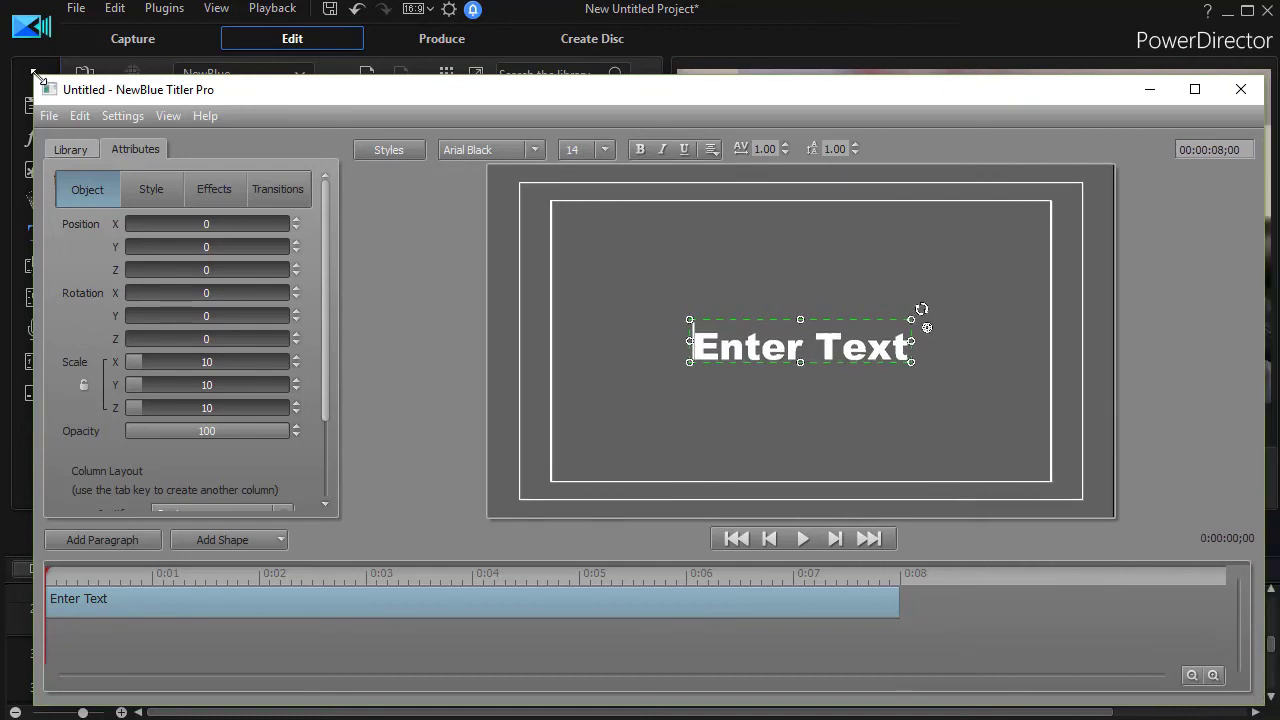
{"action": "left_click_drag", "start_coordinate": [35, 76], "coordinate": [5, 5]}
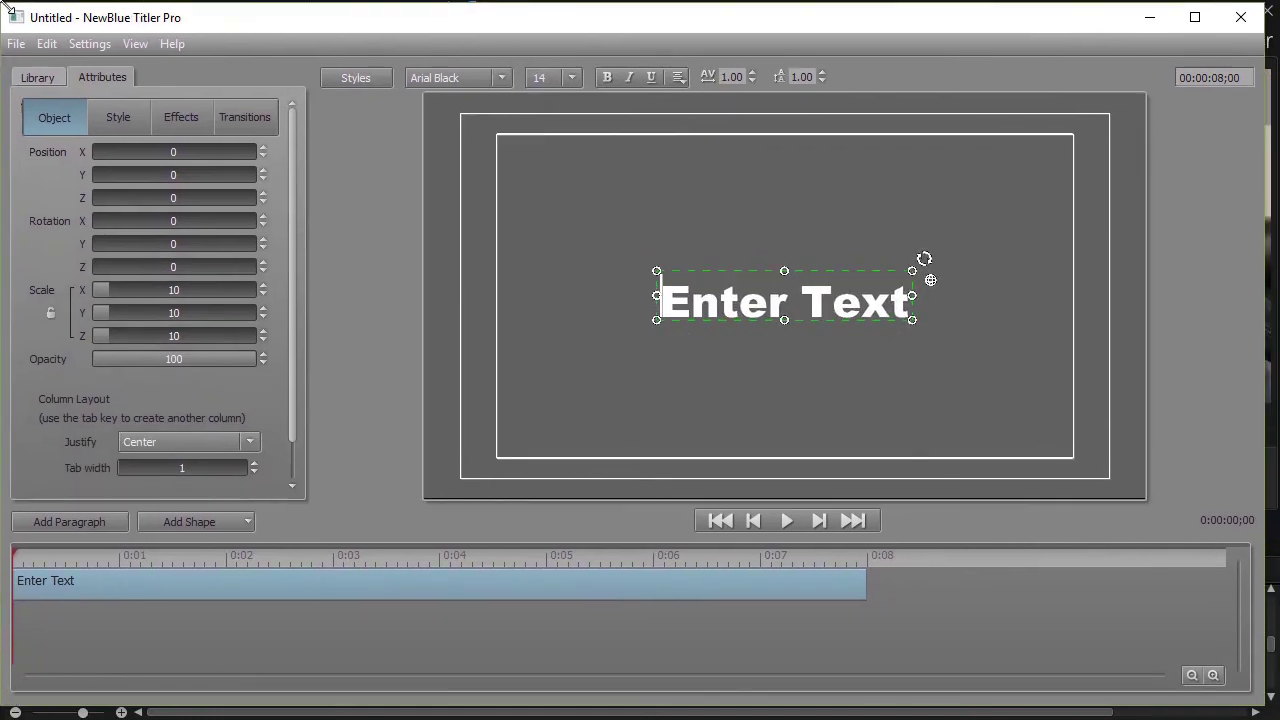